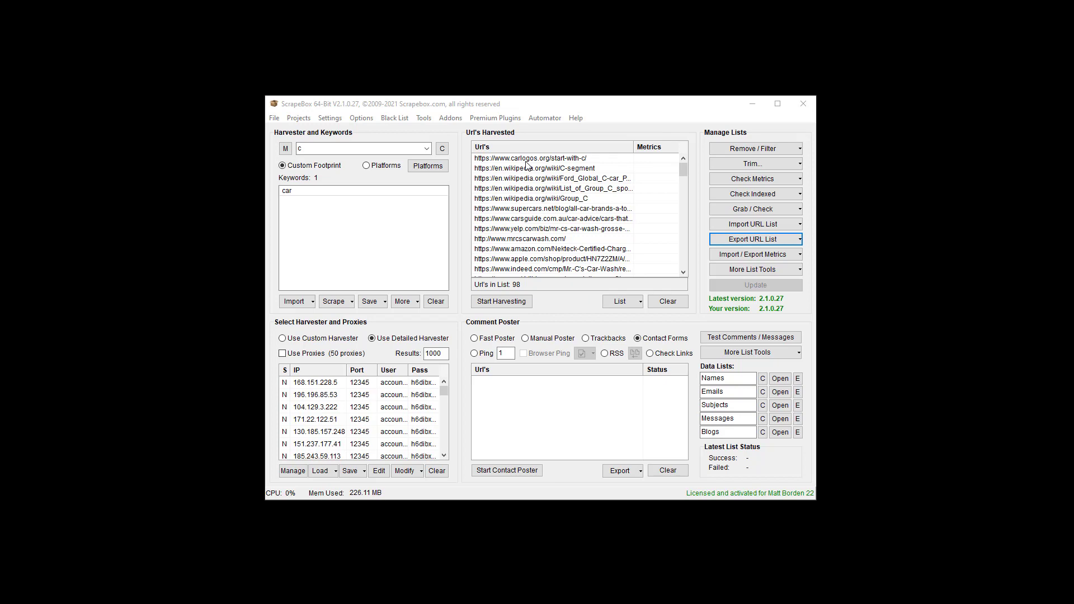
# Choose Export as RSS XML List from the Export URL List menu, loading all 98 harvested URLs.
pyautogui.scroll(-20, 519, 197)
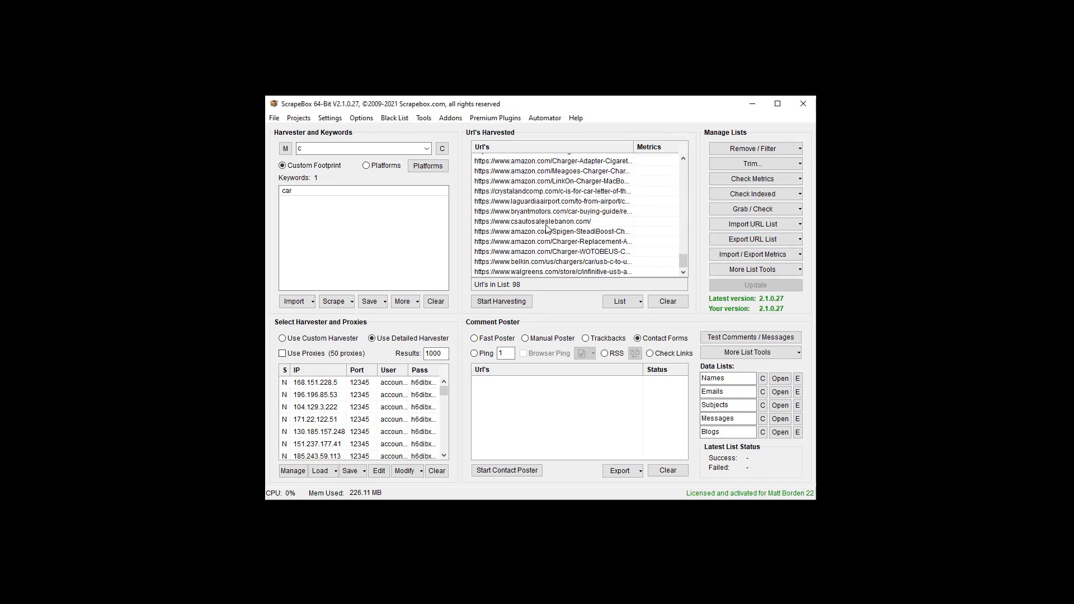
pyautogui.click(745, 240)
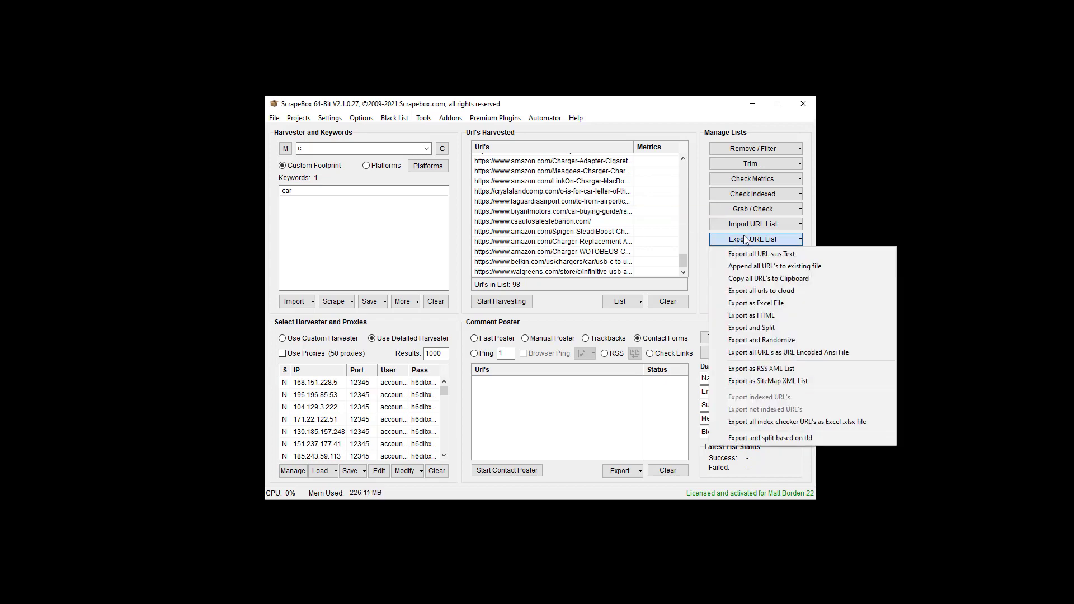
pyautogui.click(780, 370)
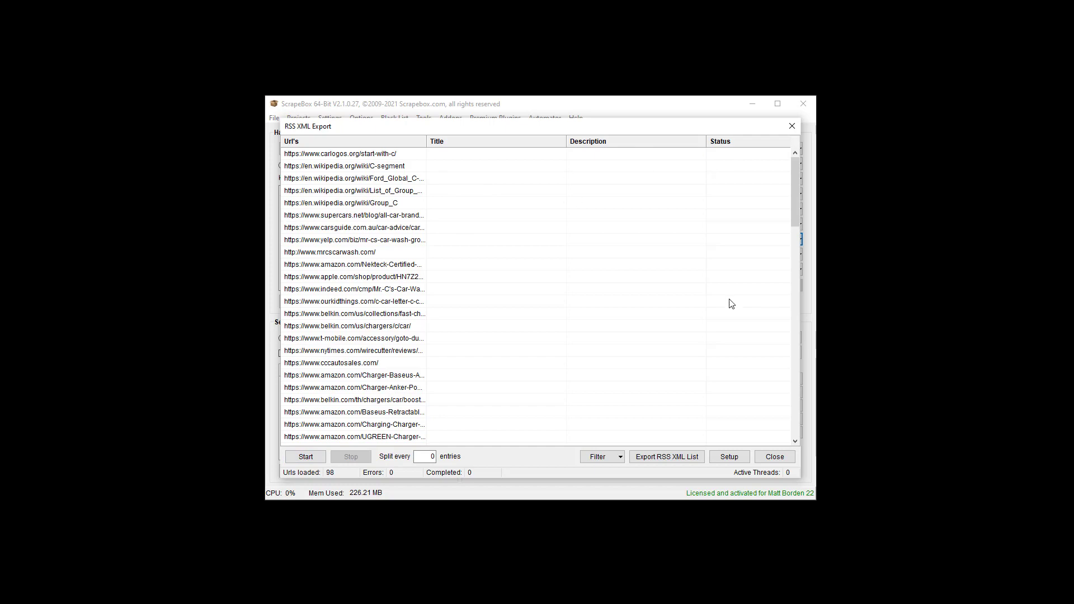
# Enter 13 in the RSS XML Export window's Split every box.
pyautogui.scroll(-8, 727, 307)
pyautogui.scroll(-12, 721, 319)
pyautogui.scroll(20, 711, 318)
pyautogui.doubleClick(428, 456)
pyautogui.moveTo(506, 129); pyautogui.dragTo(486, 138)
pyautogui.write('13')
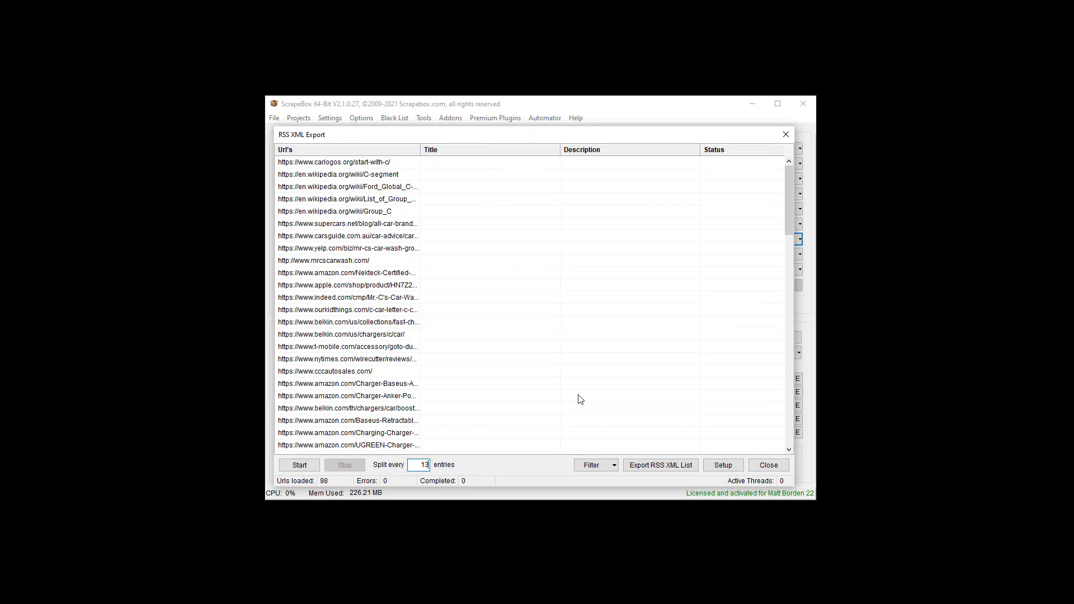
# Select the ten rows from yelp through nytimes and remove them, leaving 88 URLs.
pyautogui.click(605, 467)
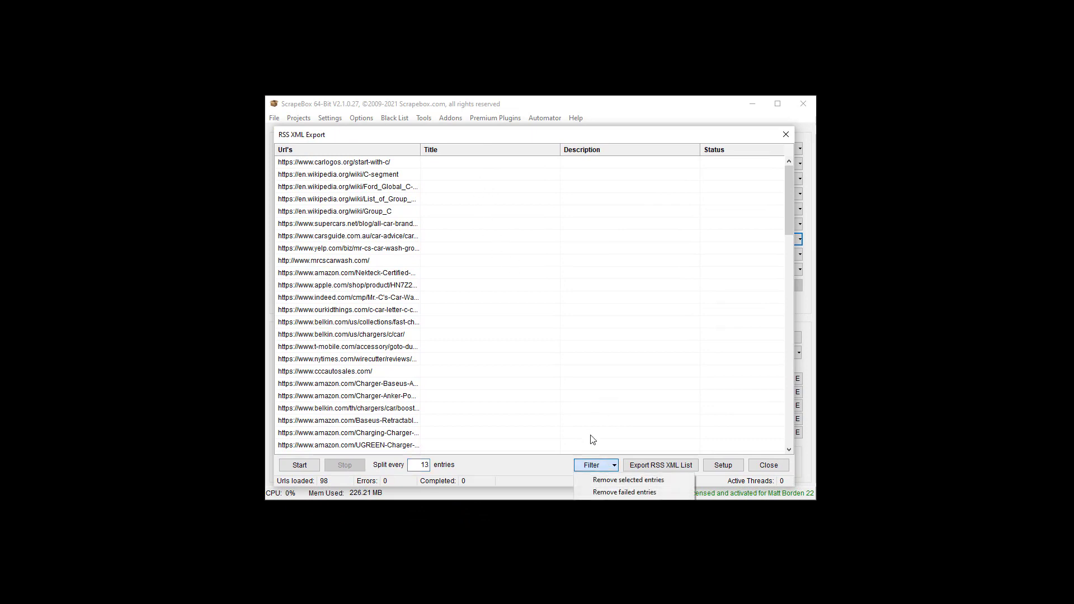
pyautogui.click(404, 322)
pyautogui.click(415, 361)
pyautogui.keyDown('ctrl'); pyautogui.click(411, 262); pyautogui.keyUp('ctrl')
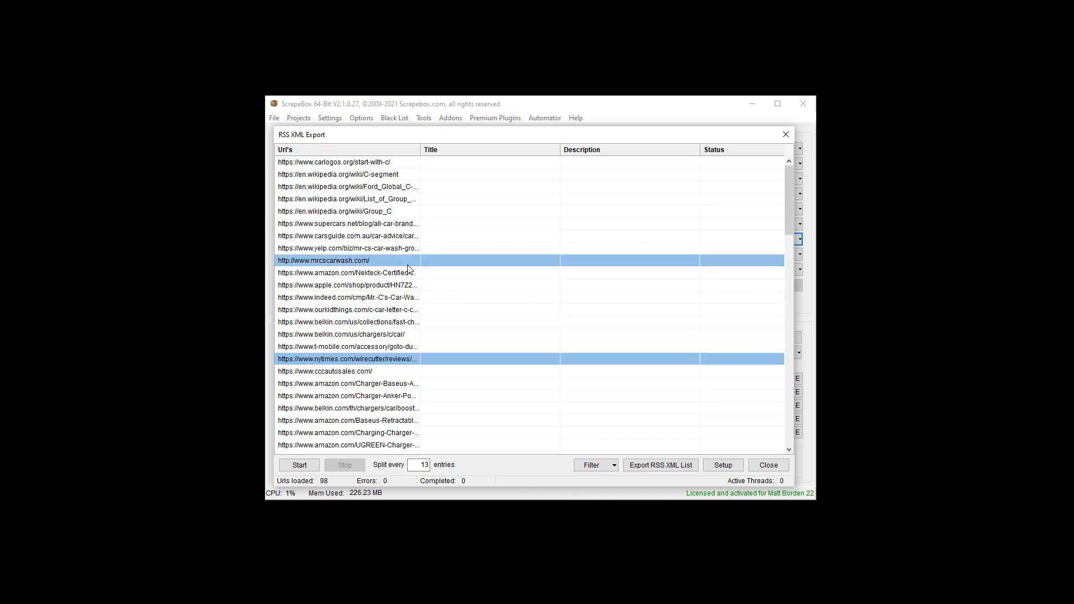
pyautogui.keyDown('ctrl'); pyautogui.click(414, 286); pyautogui.keyUp('ctrl')
pyautogui.keyDown('ctrl'); pyautogui.click(417, 309); pyautogui.keyUp('ctrl')
pyautogui.keyDown('ctrl'); pyautogui.click(419, 322); pyautogui.keyUp('ctrl')
pyautogui.click(433, 252)
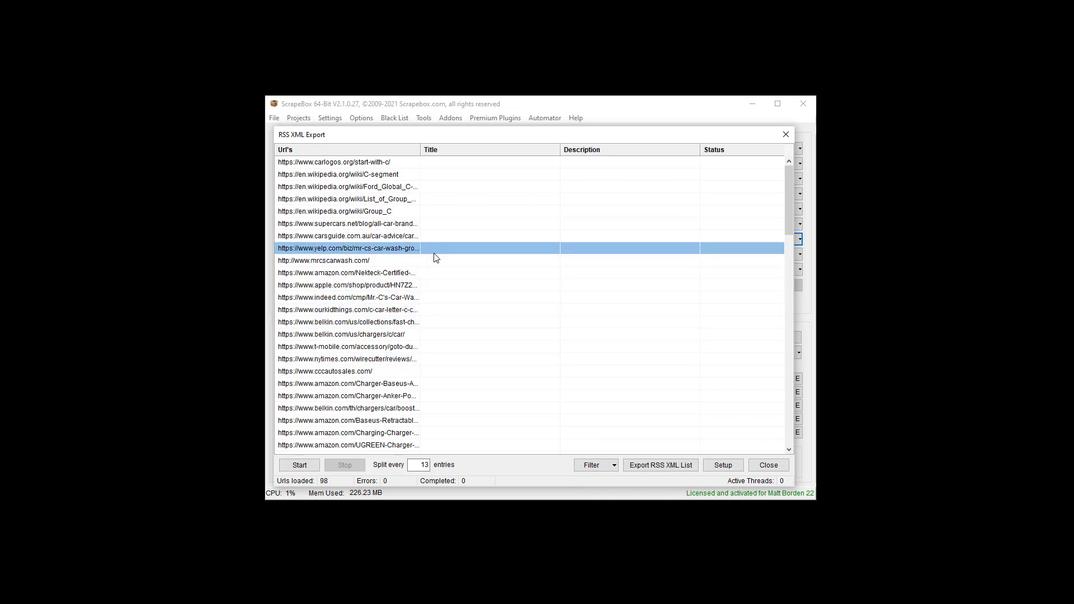
pyautogui.keyDown('shift'); pyautogui.click(449, 364); pyautogui.keyUp('shift')
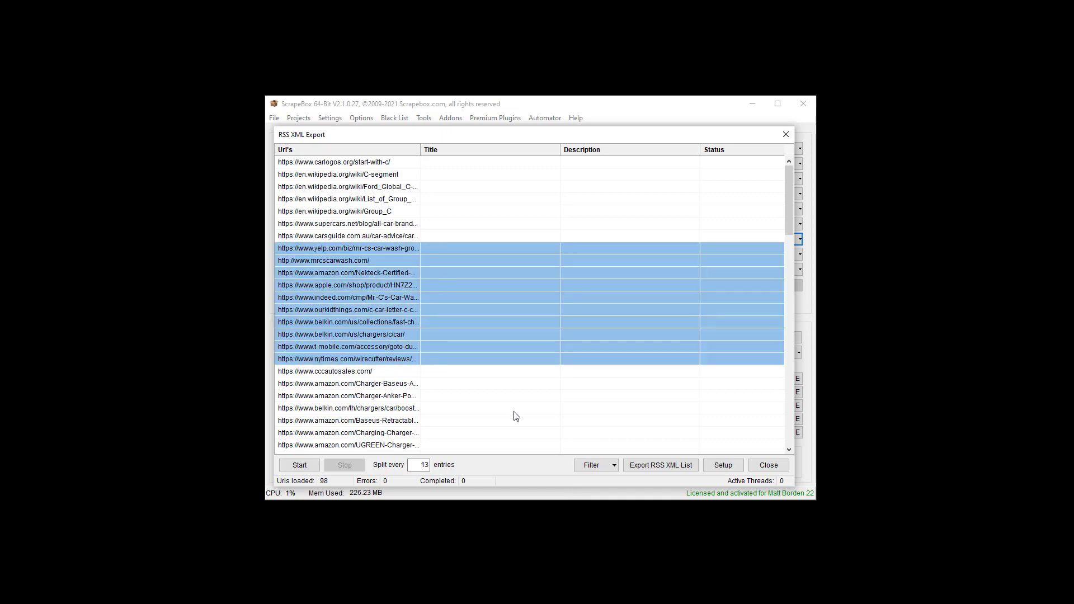
pyautogui.click(596, 465)
pyautogui.click(628, 480)
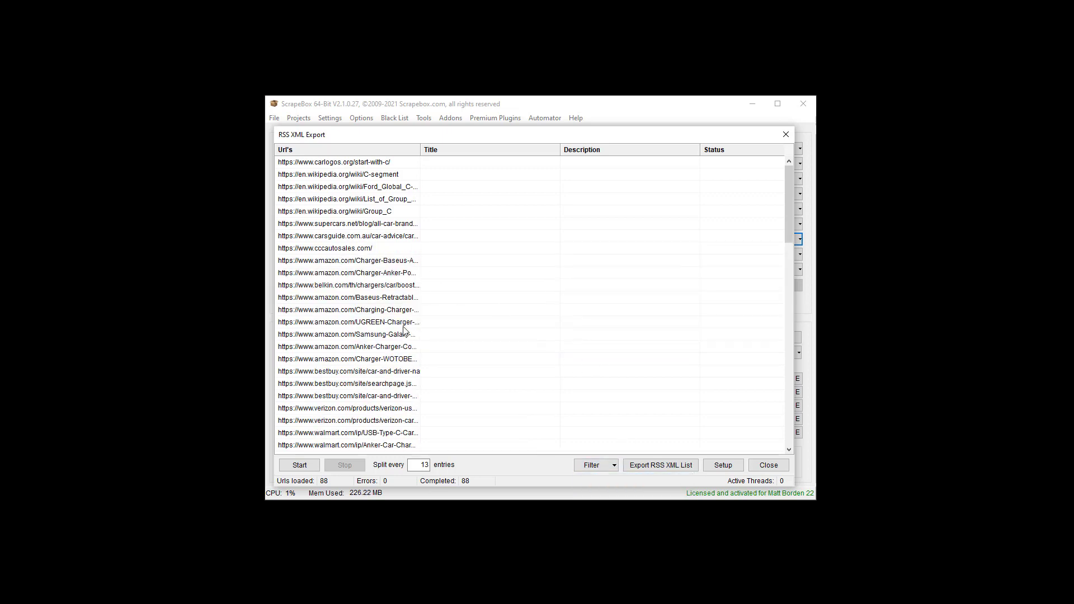
# Try exporting the RSS XML list and dismiss the missing title, description and link warning.
pyautogui.click(593, 467)
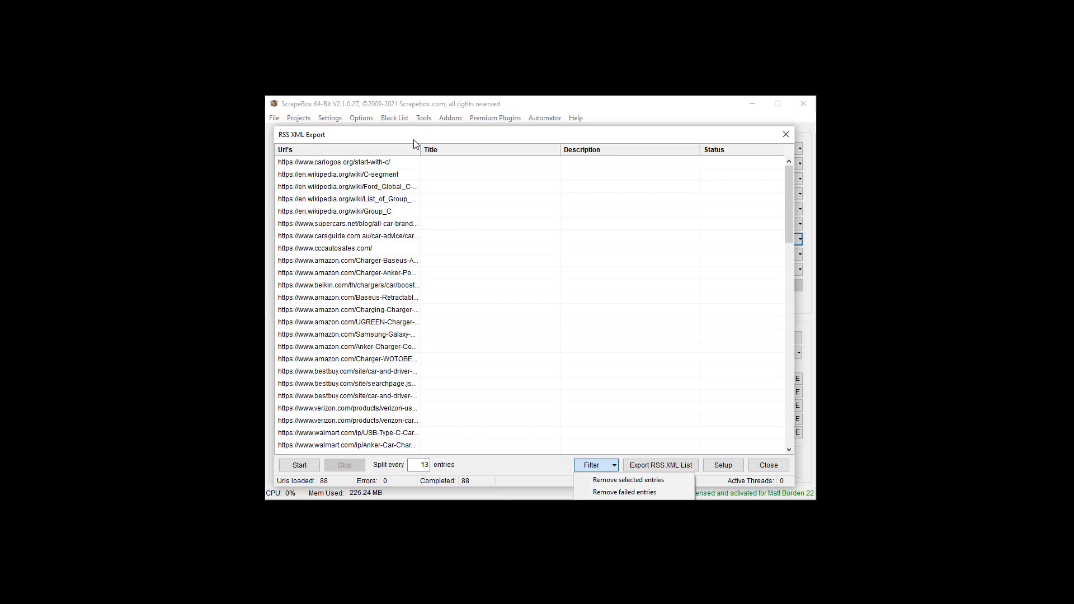
pyautogui.click(446, 211)
pyautogui.click(494, 334)
pyautogui.scroll(-20, 498, 330)
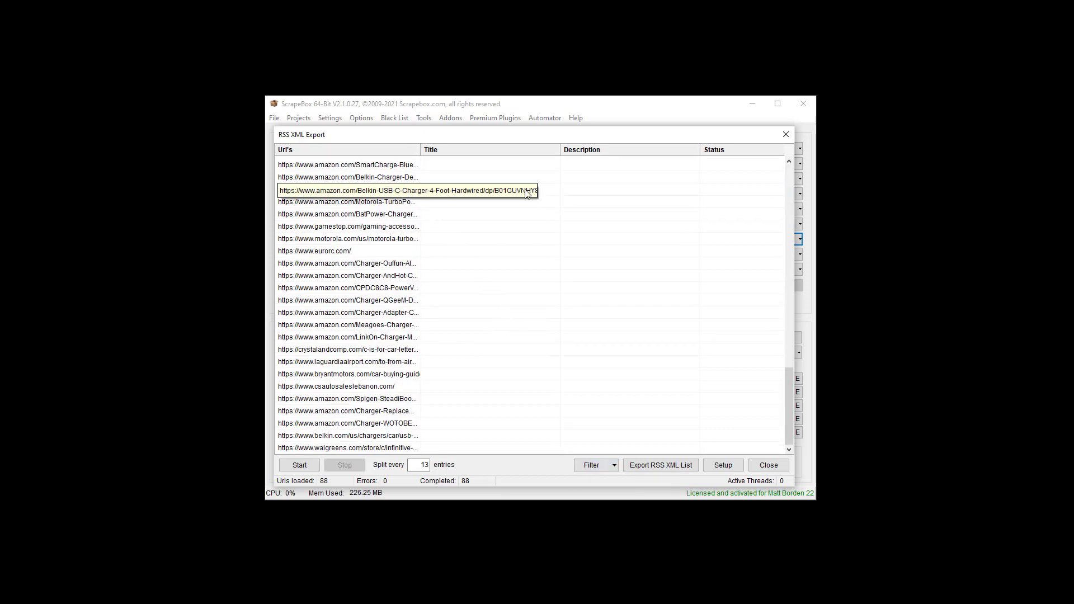
pyautogui.click(595, 468)
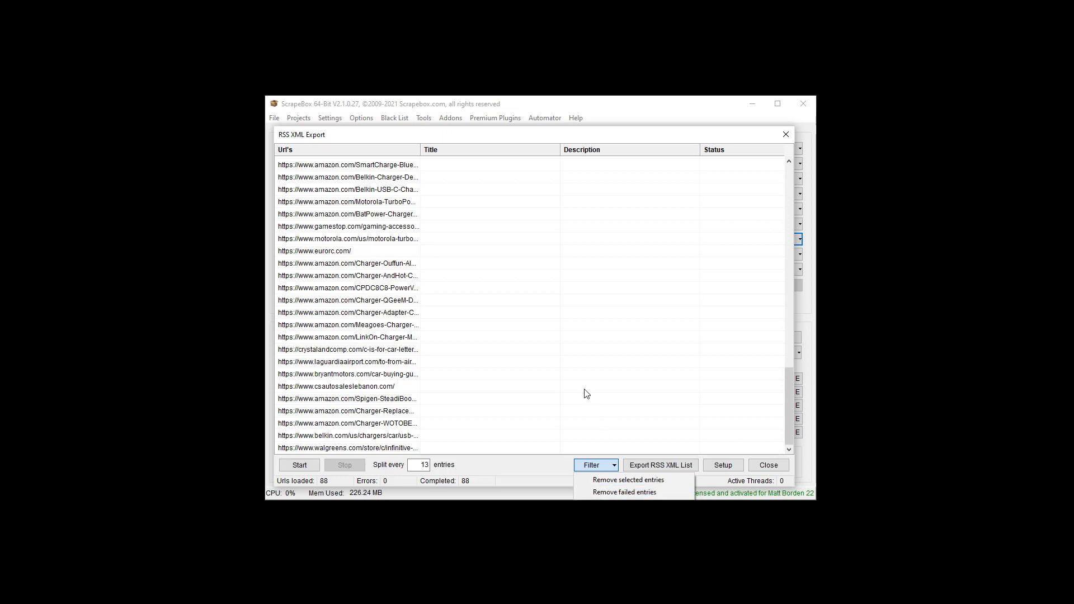
pyautogui.click(599, 413)
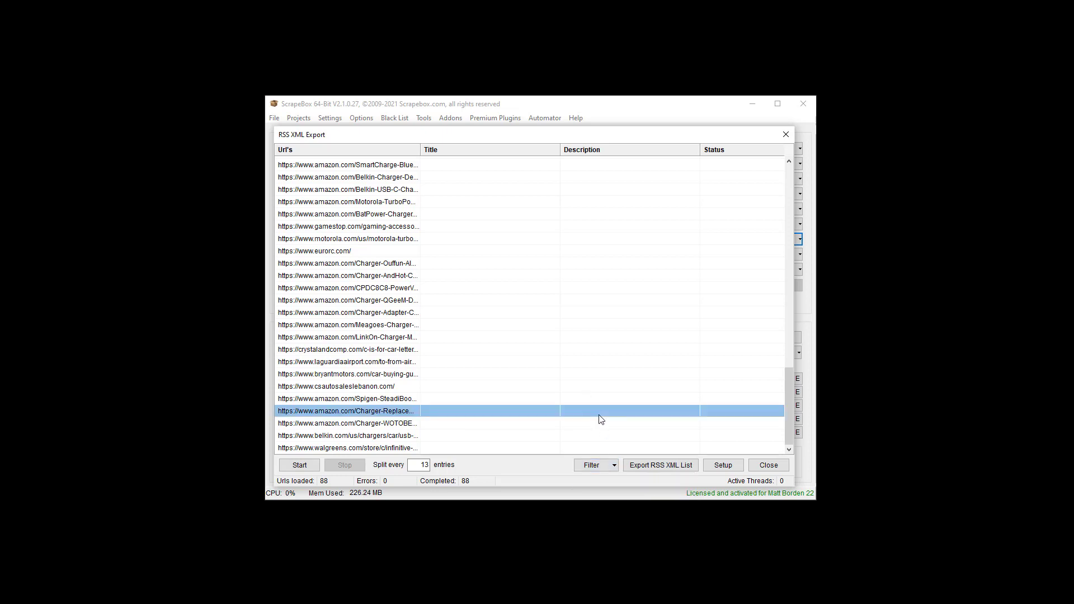
pyautogui.click(668, 467)
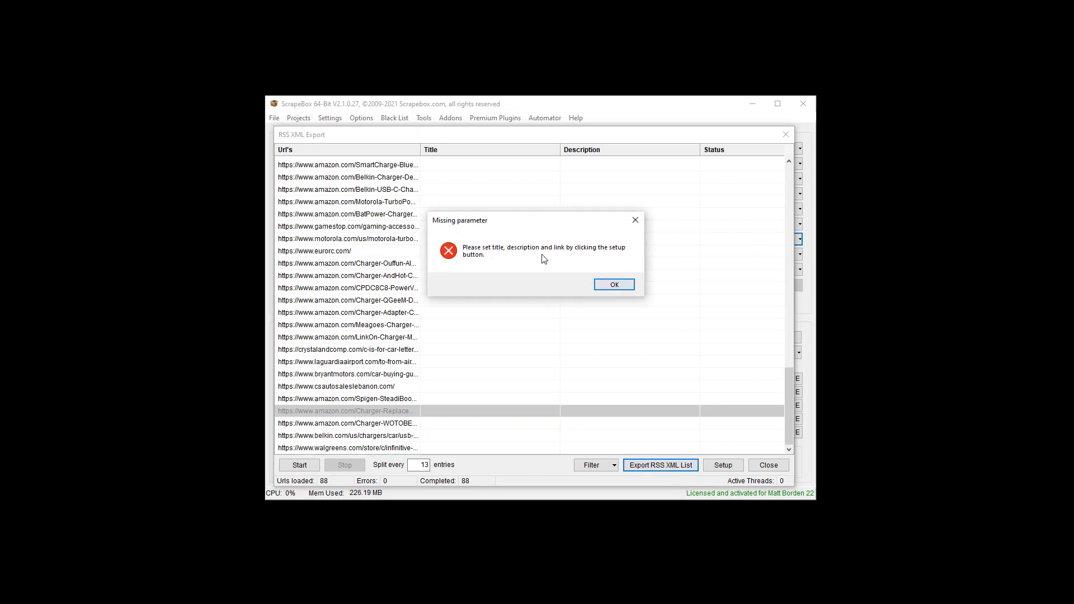
pyautogui.click(627, 286)
pyautogui.click(723, 466)
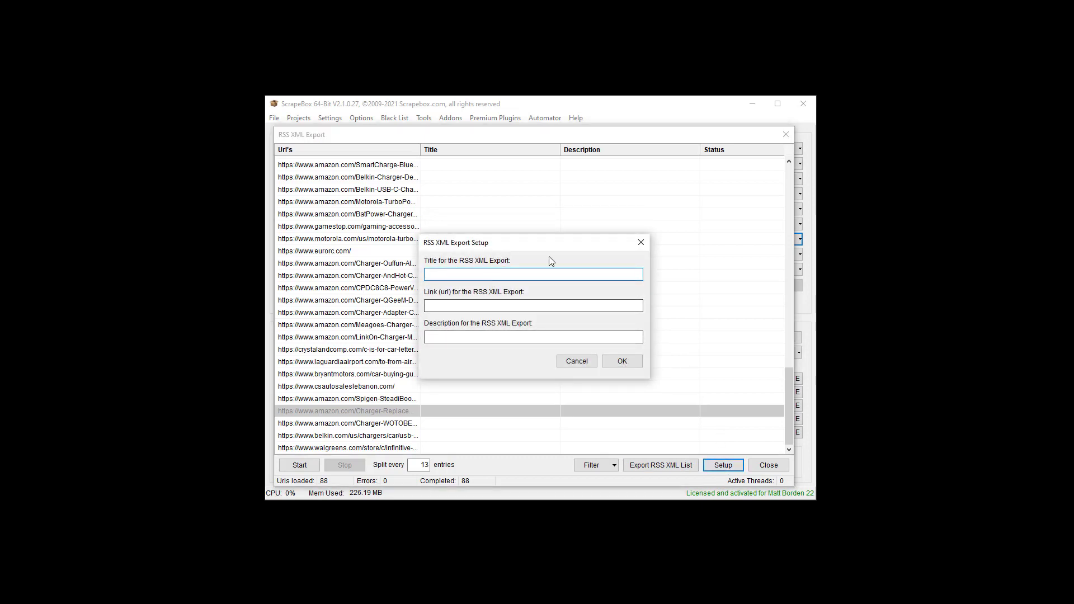
pyautogui.write('SC')
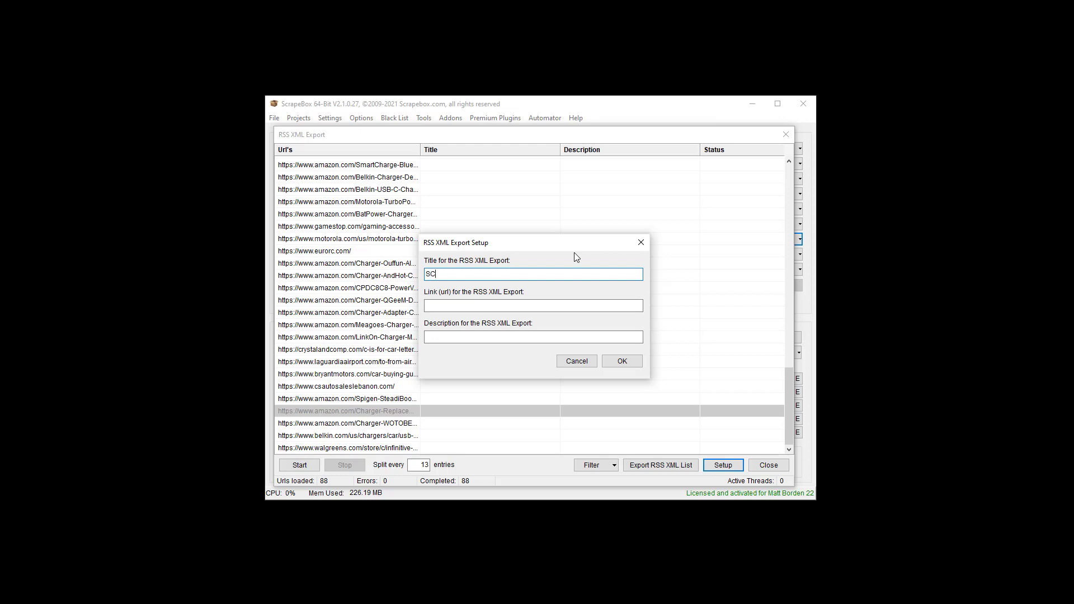
pyautogui.write('rapebox Exp')
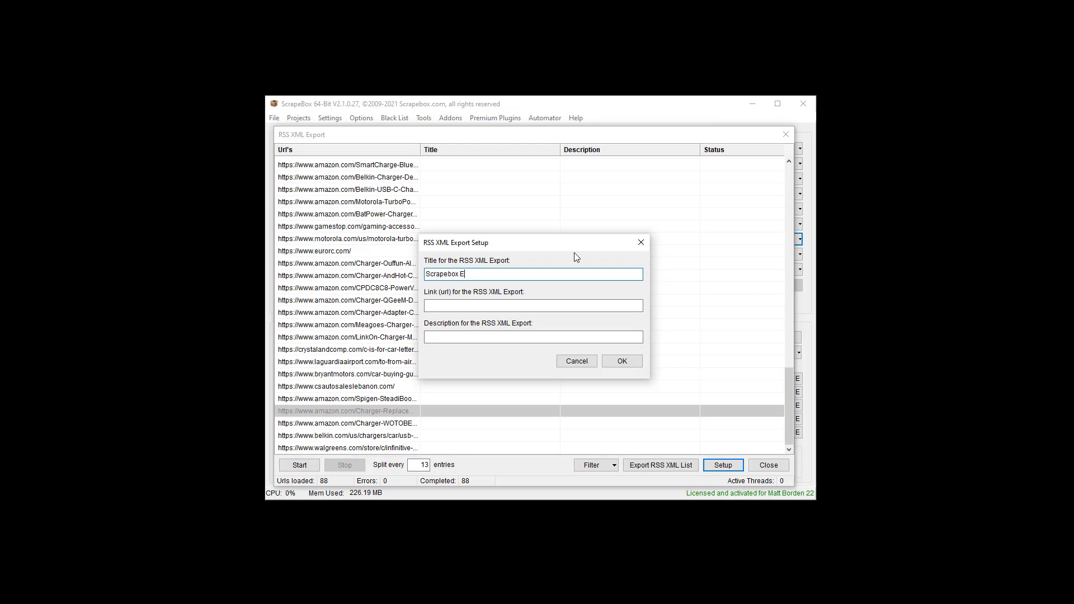
pyautogui.press('BackSpace')
pyautogui.press('BackSpace')
pyautogui.press('BackSpace')
pyautogui.write('RSS Test')
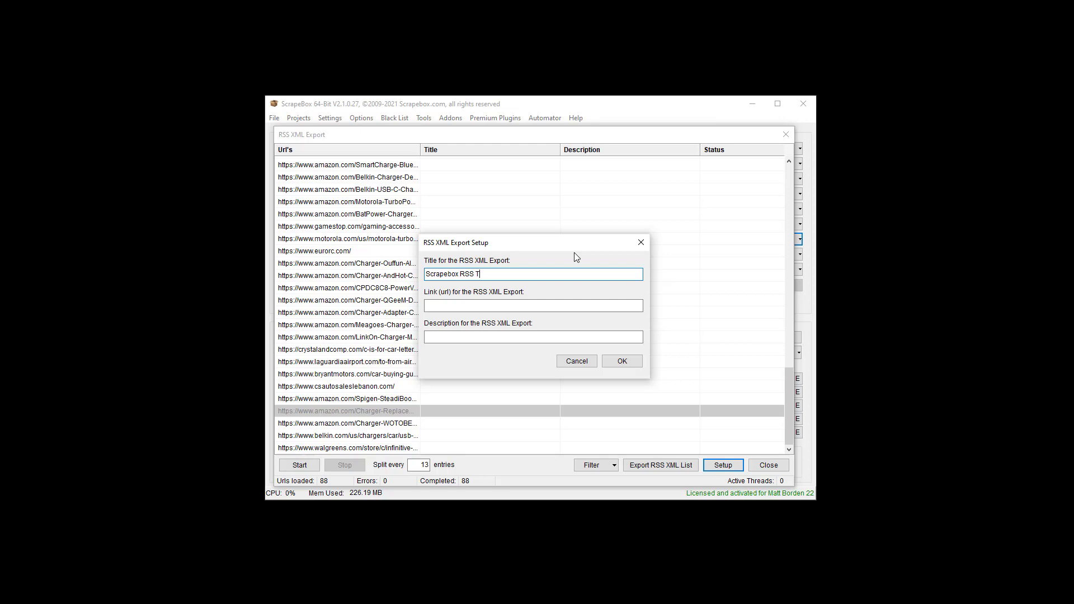
pyautogui.click(461, 306)
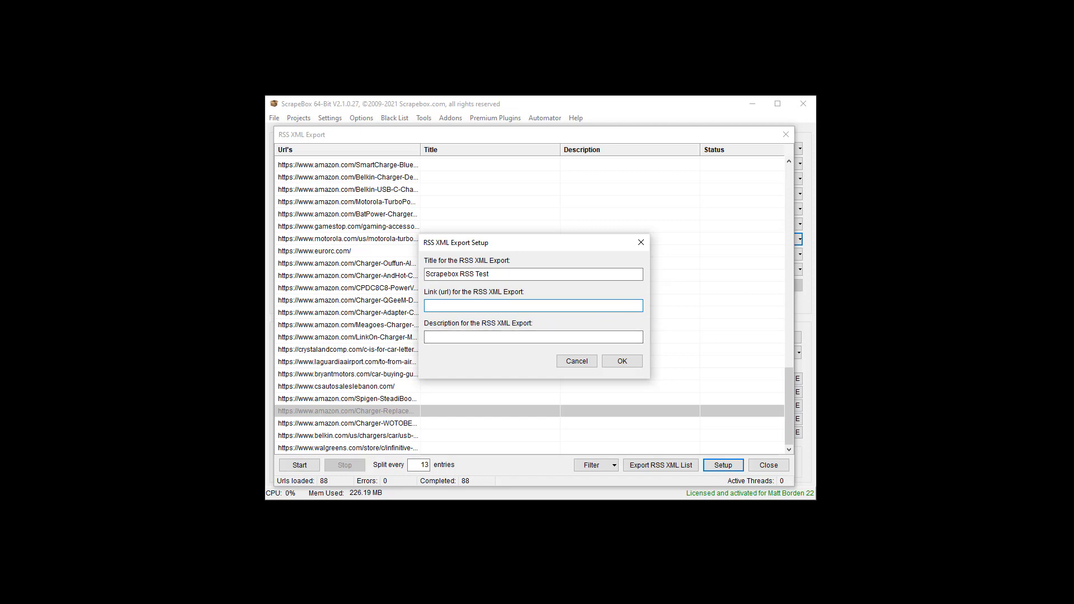
pyautogui.hotkey('alt', 'Tab')
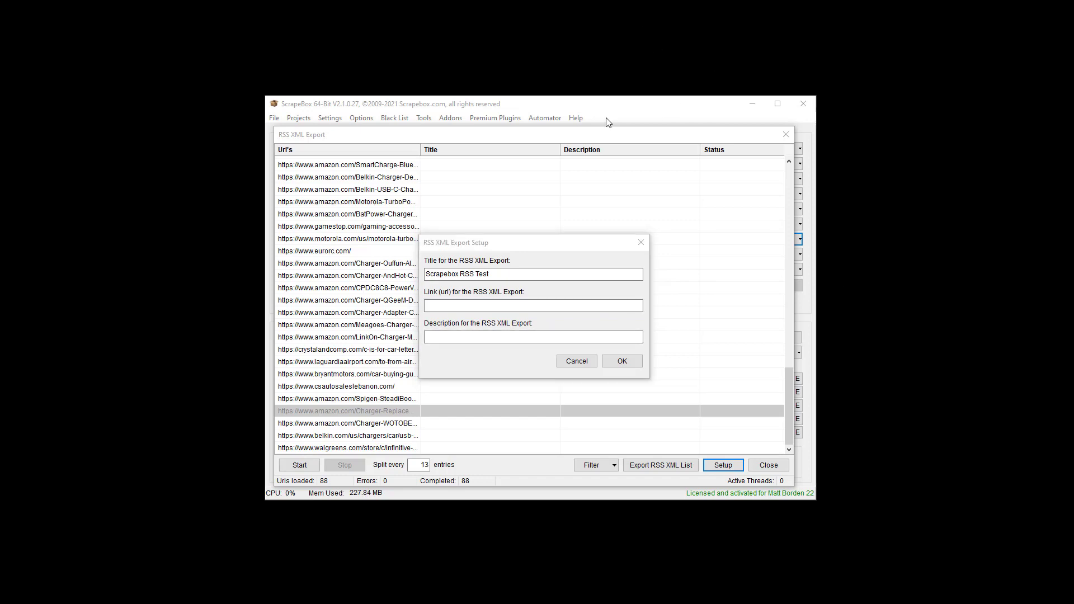
pyautogui.click(460, 305)
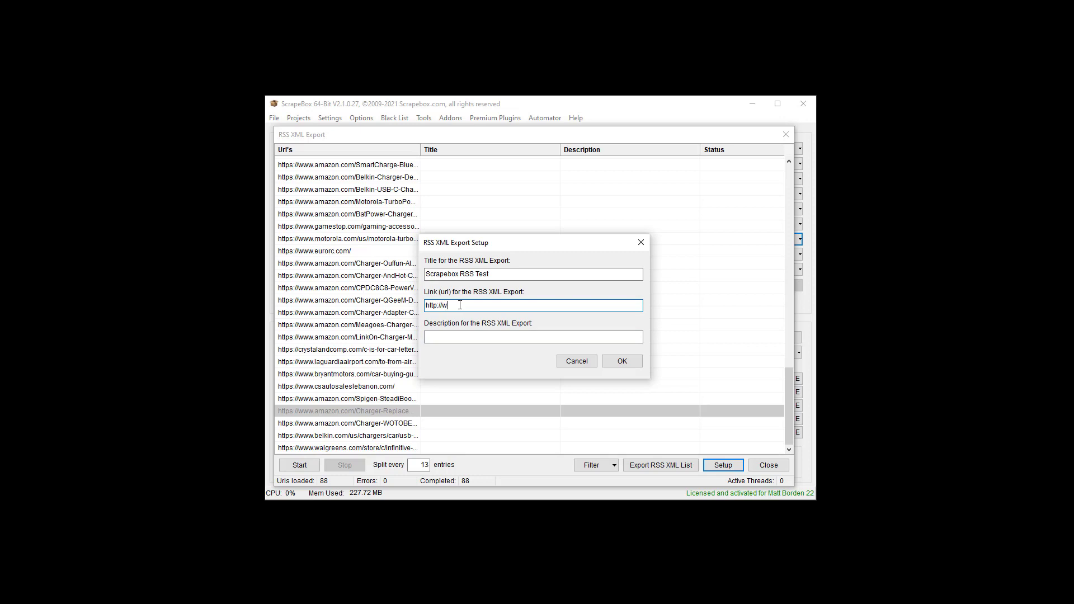
pyautogui.write('scrapebox.com')
pyautogui.click(468, 337)
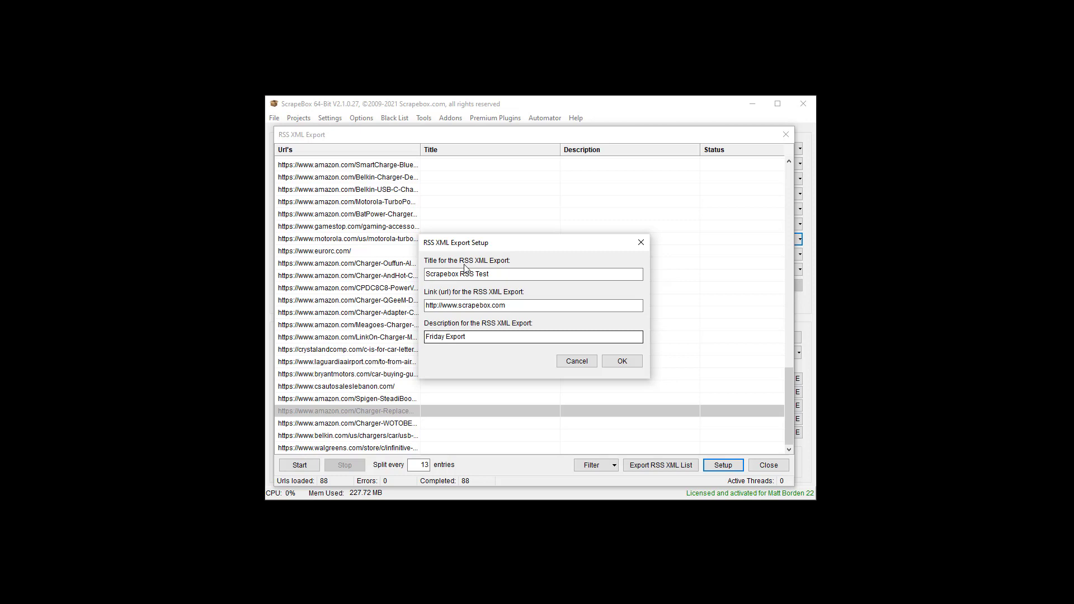
pyautogui.click(622, 362)
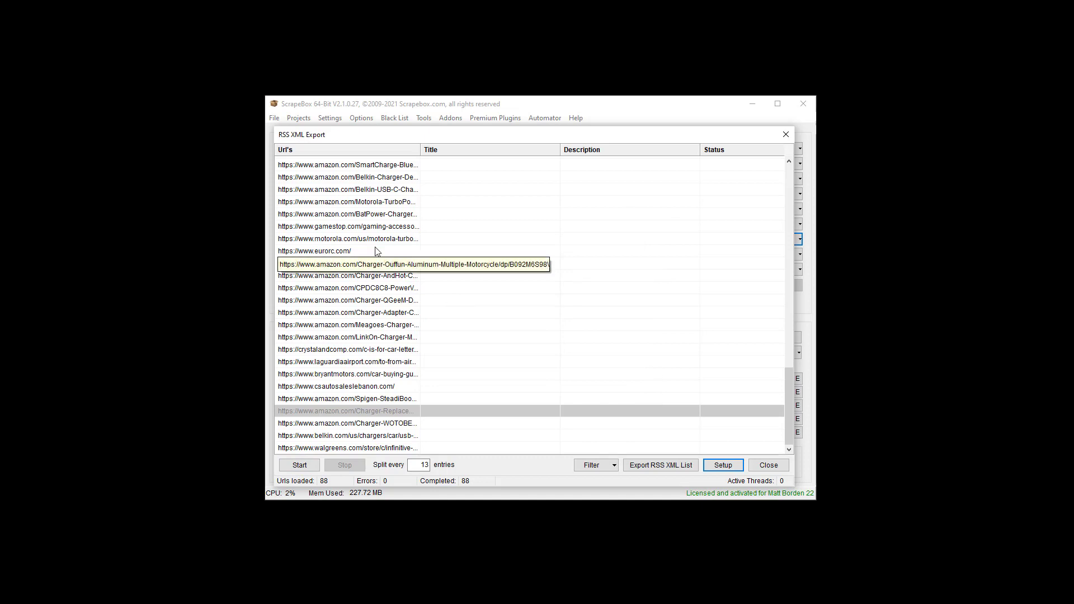
pyautogui.click(452, 252)
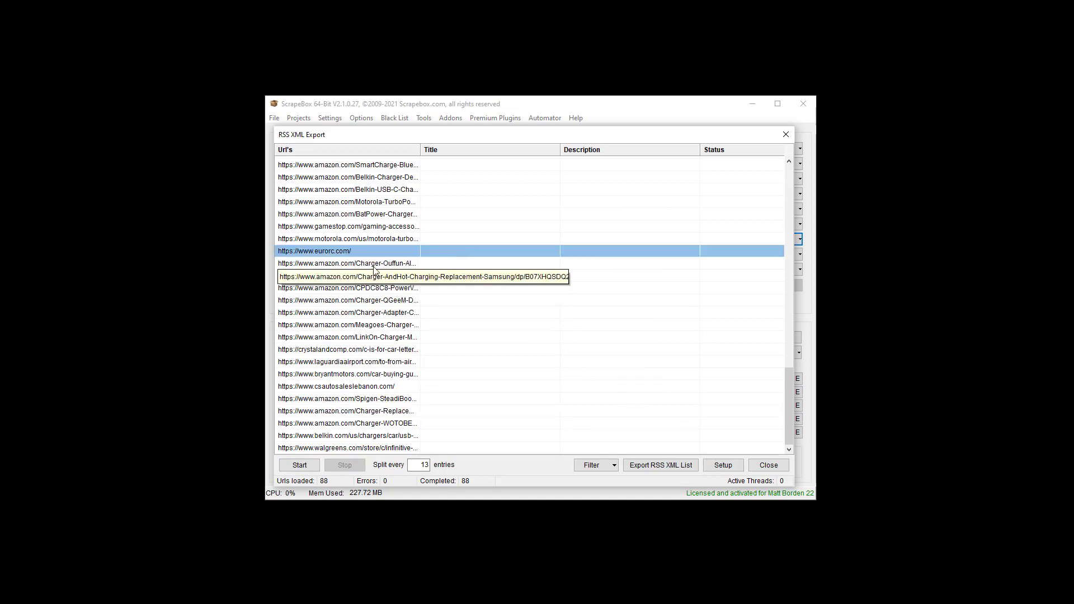
pyautogui.click(300, 466)
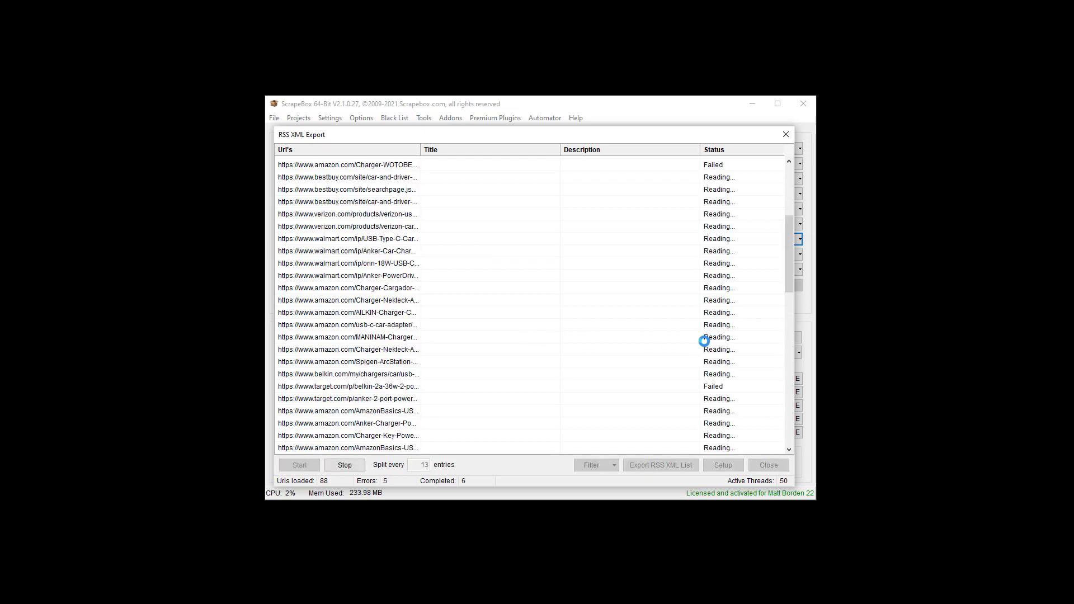
pyautogui.scroll(5, 704, 341)
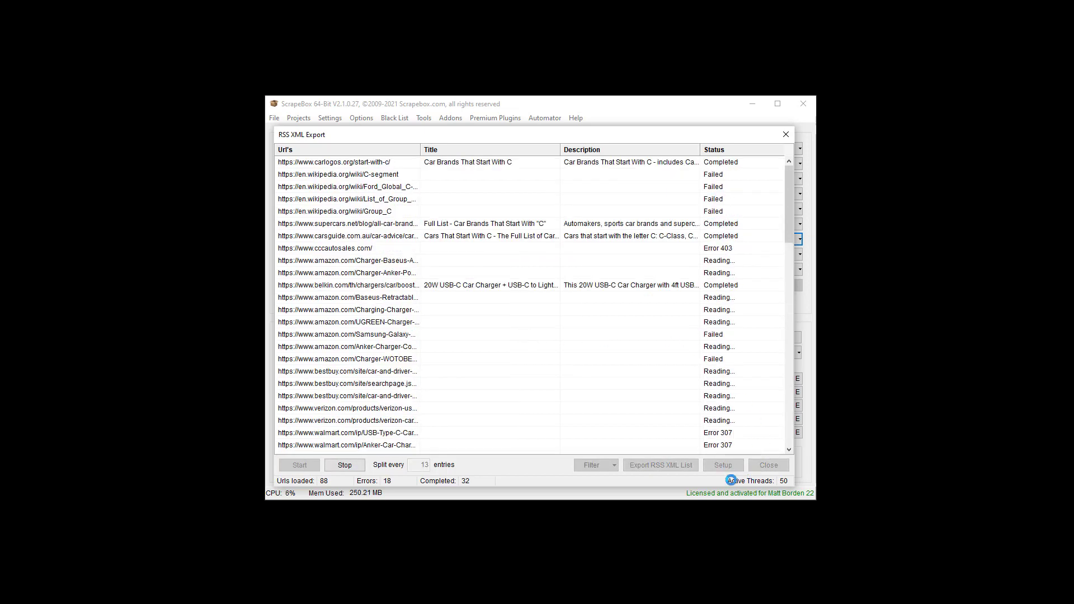
pyautogui.scroll(-13, 634, 298)
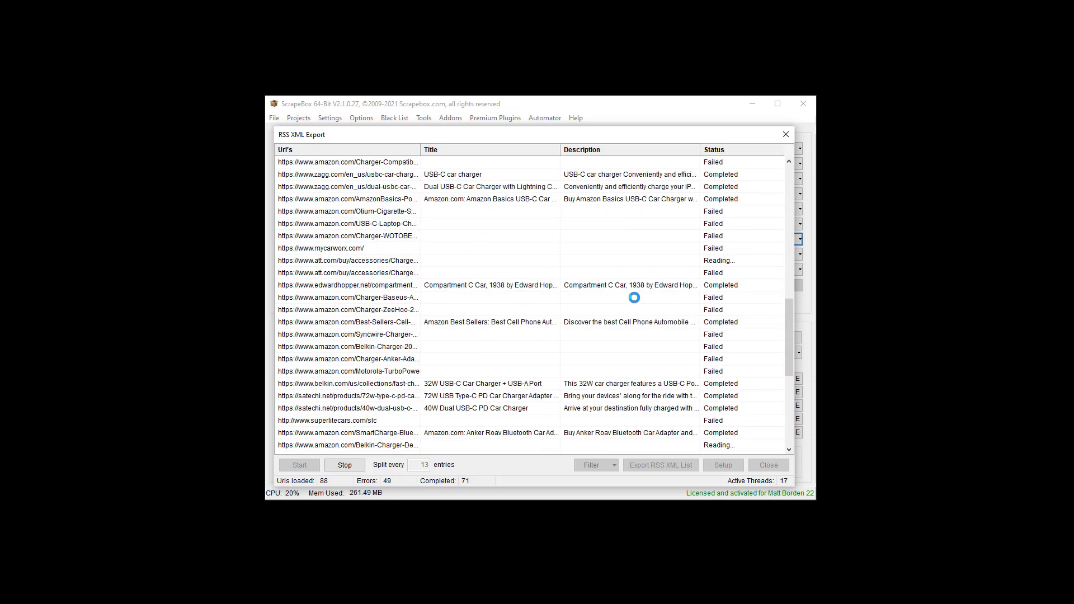
pyautogui.scroll(-7, 635, 298)
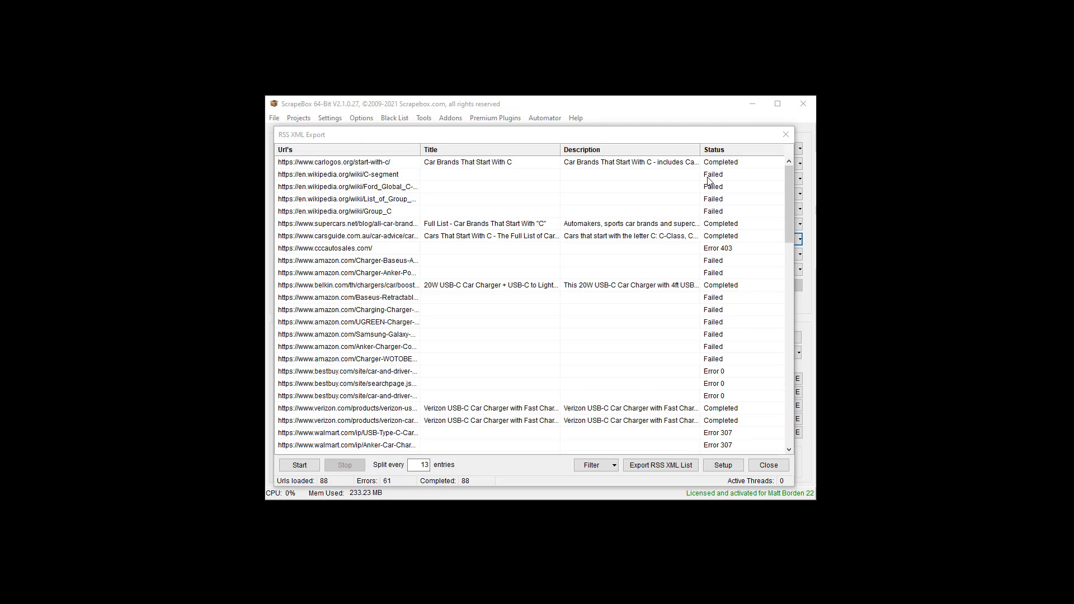
pyautogui.scroll(-2, 376, 237)
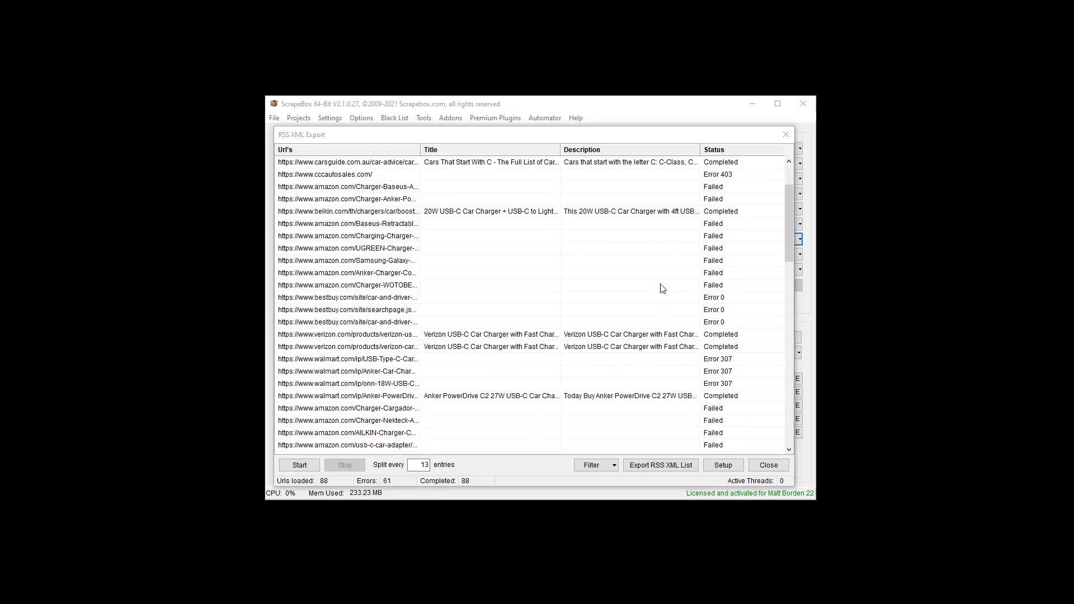
pyautogui.scroll(-3, 658, 288)
pyautogui.moveTo(462, 138); pyautogui.dragTo(697, 123)
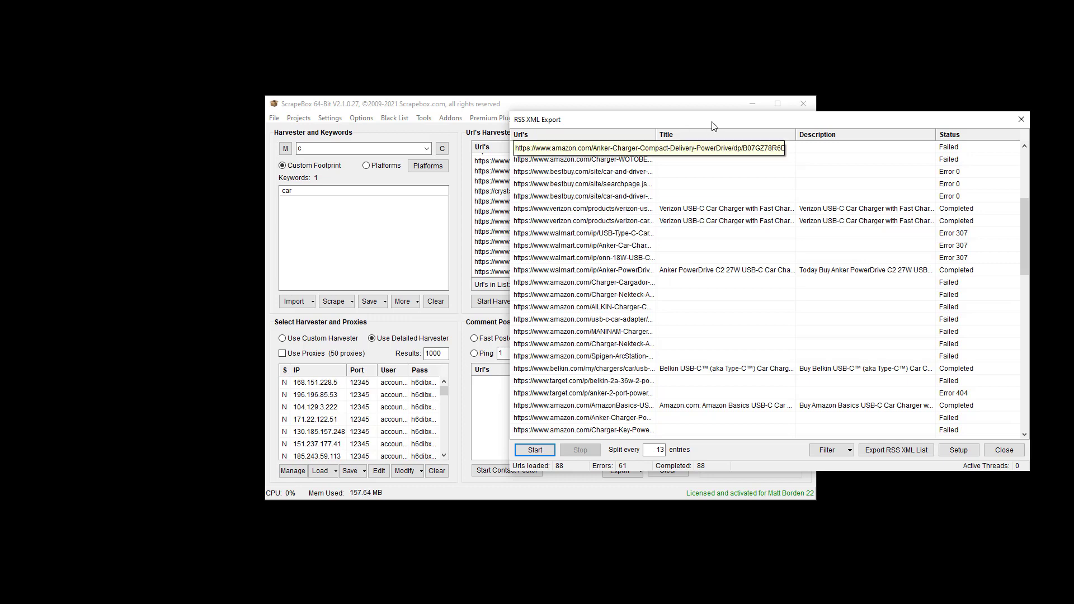
pyautogui.moveTo(713, 125); pyautogui.dragTo(488, 126)
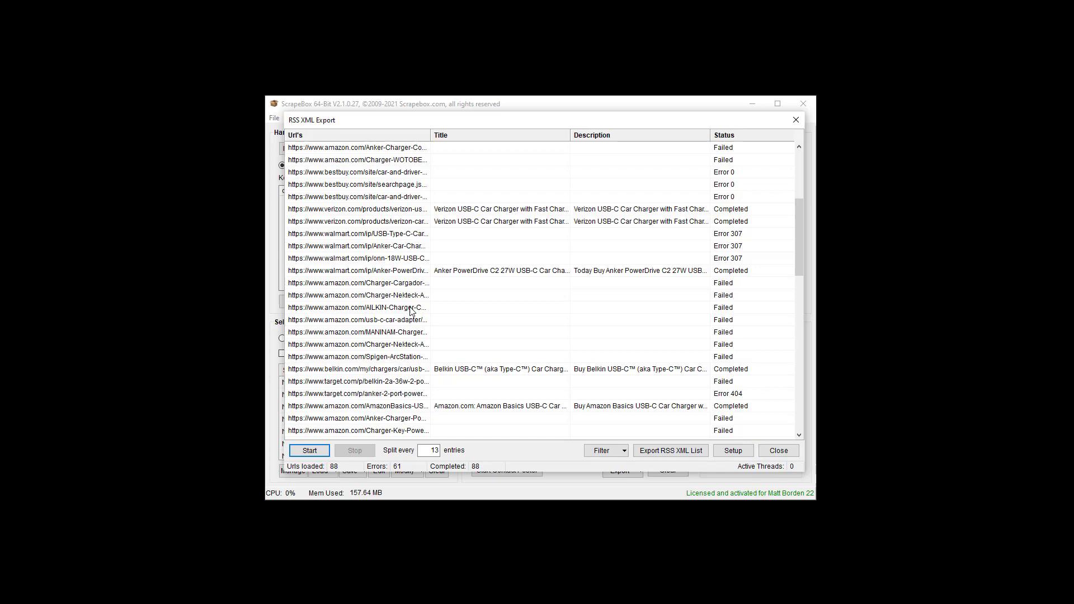
pyautogui.scroll(-13, 411, 311)
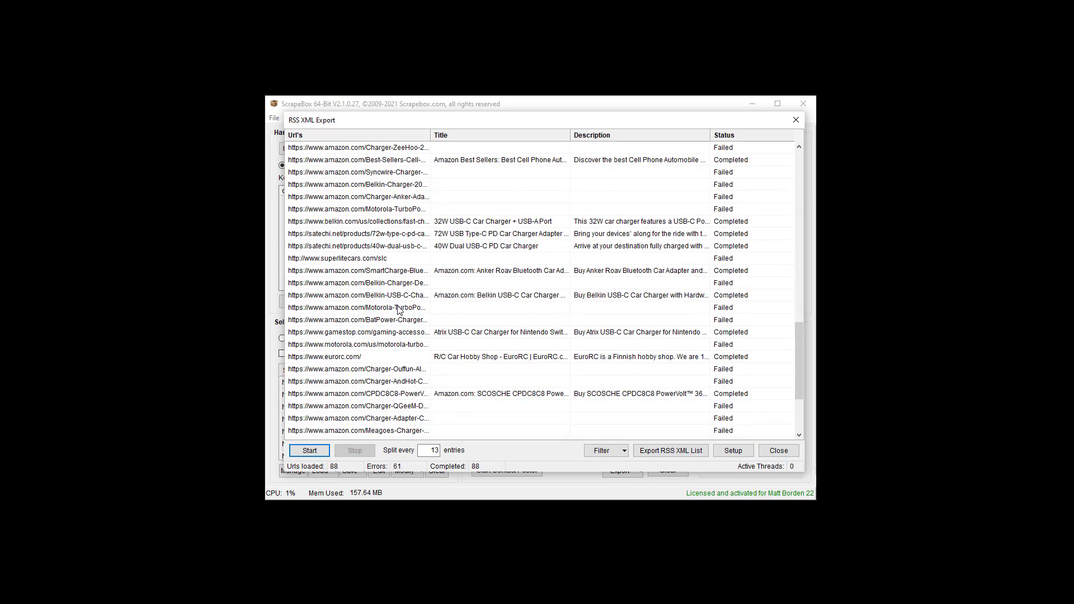
pyautogui.scroll(-3, 399, 310)
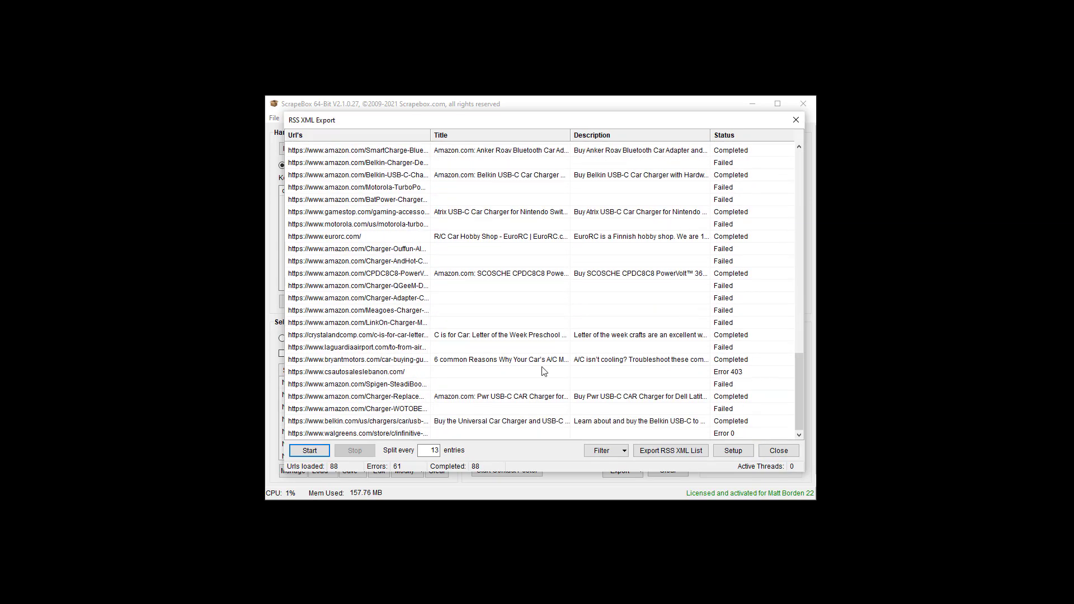
pyautogui.scroll(6, 424, 343)
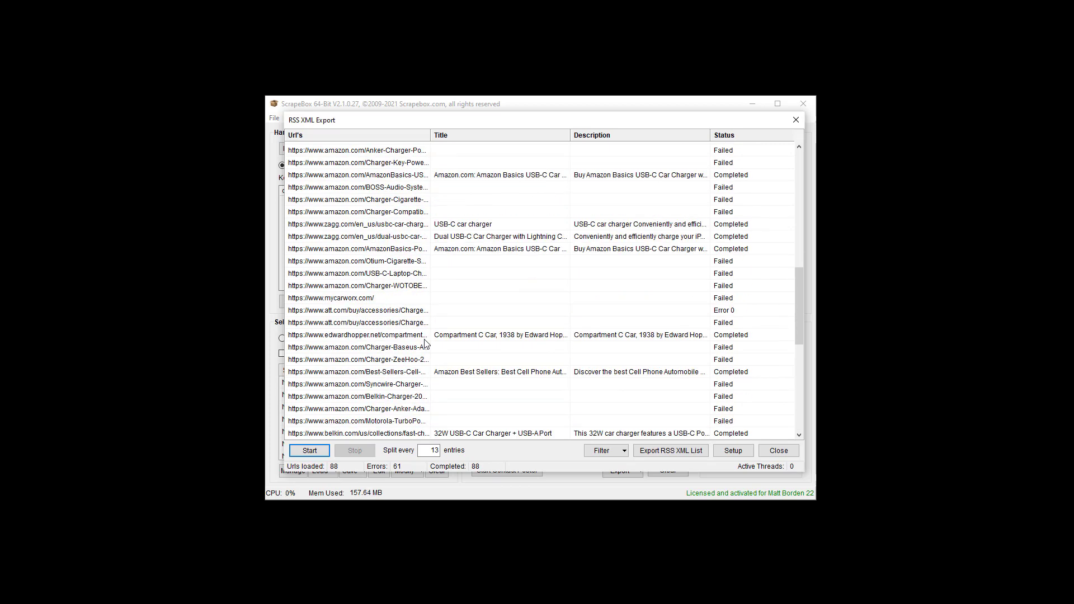
pyautogui.moveTo(367, 124); pyautogui.dragTo(481, 117)
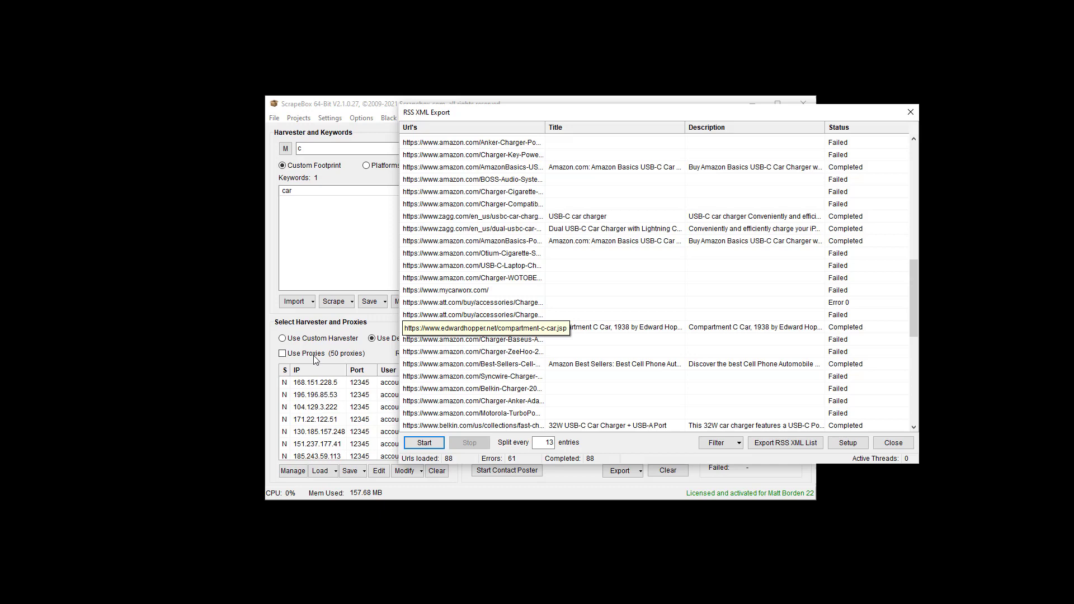
pyautogui.moveTo(660, 114); pyautogui.dragTo(535, 113)
# Apply Filter > Remove failed entries so only the 27 completed URLs remain.
pyautogui.click(588, 454)
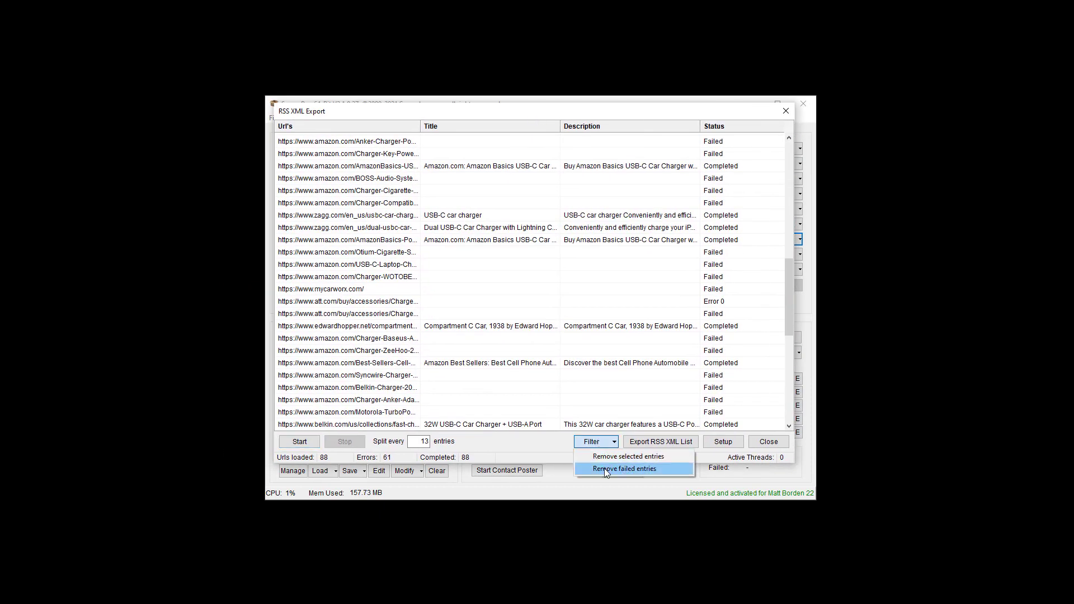
pyautogui.click(598, 469)
pyautogui.click(537, 354)
pyautogui.scroll(1, 532, 364)
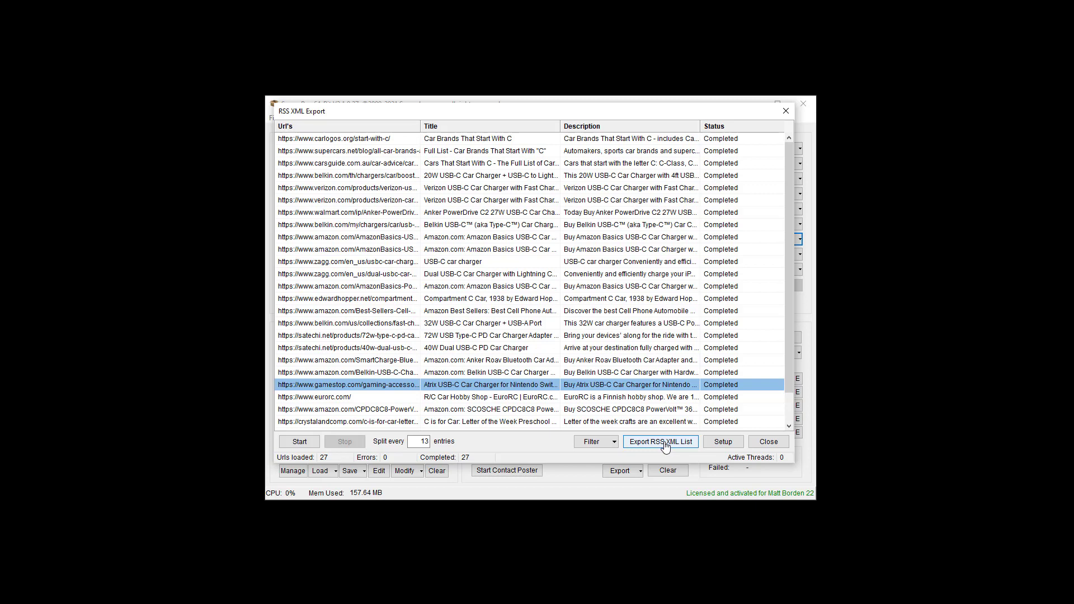
# Keep the existing feed settings and save the export as rss xml export, split into three XML files.
pyautogui.click(718, 443)
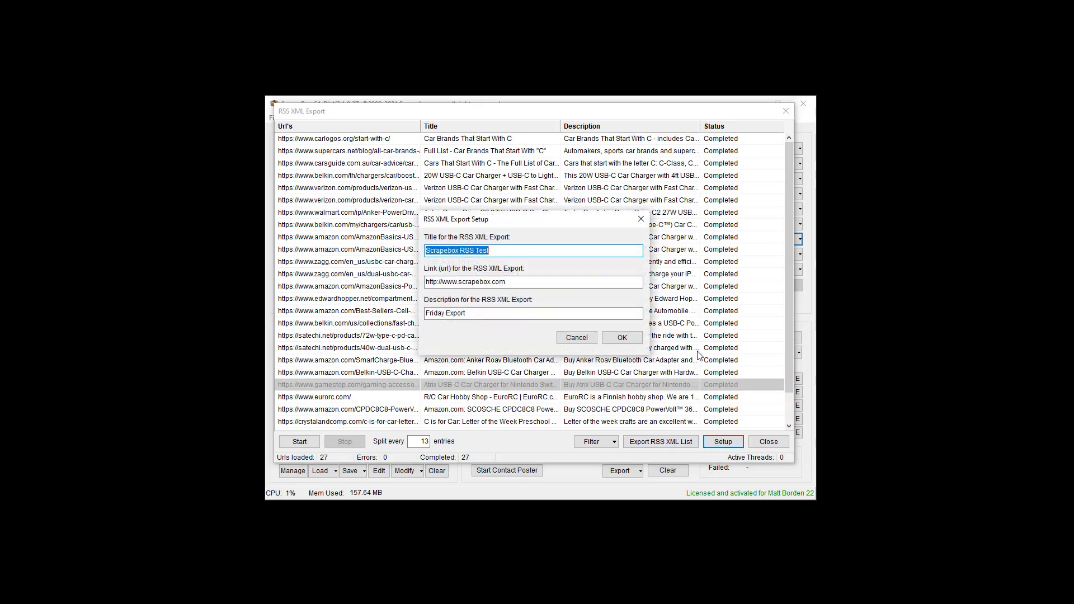
pyautogui.click(621, 339)
pyautogui.click(661, 442)
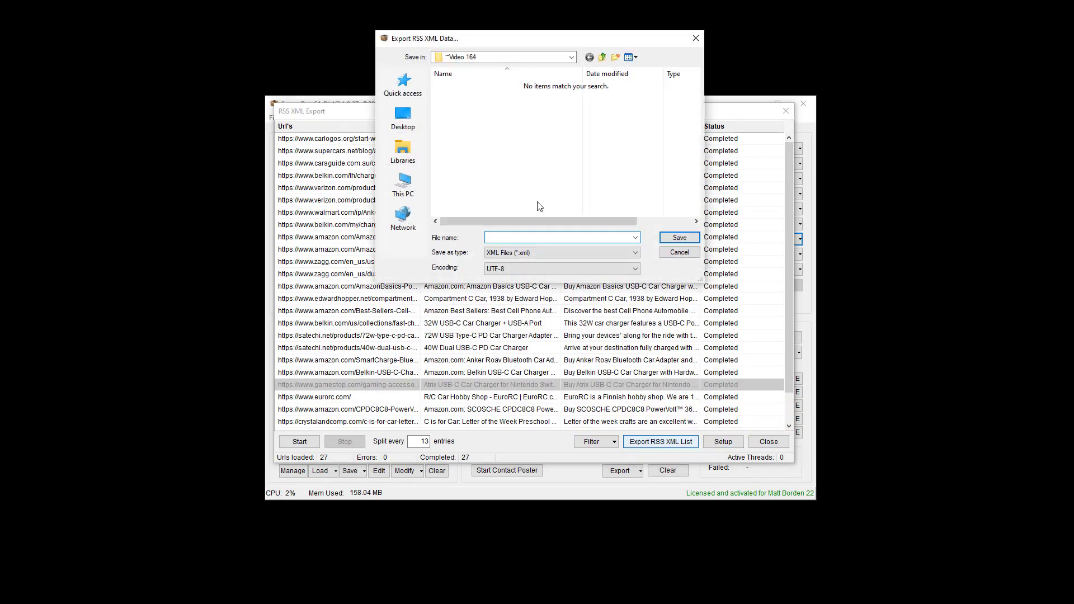
pyautogui.write('rss c')
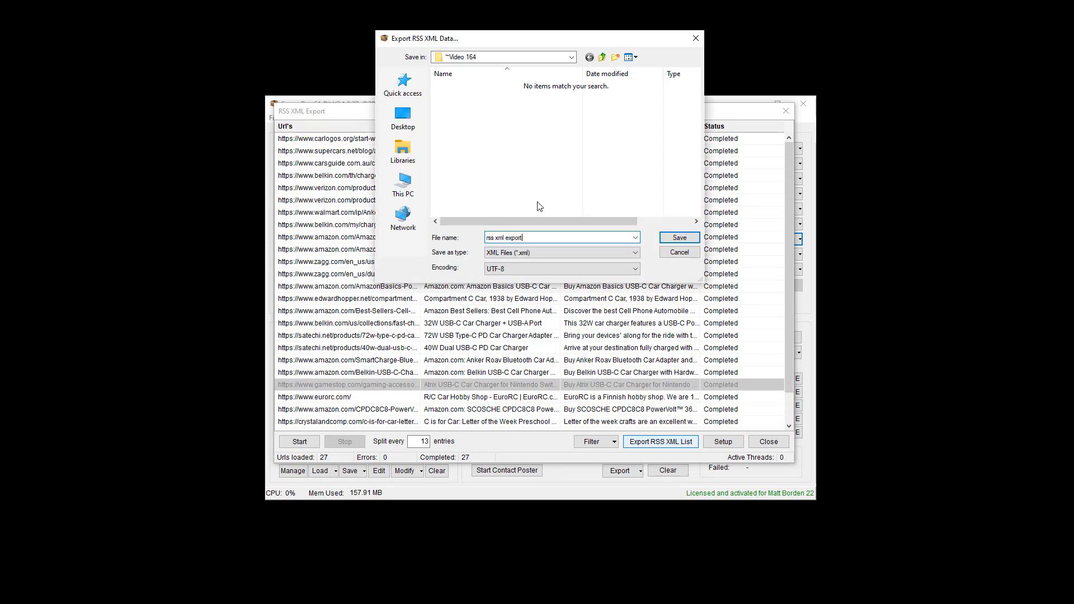
pyautogui.press('Return')
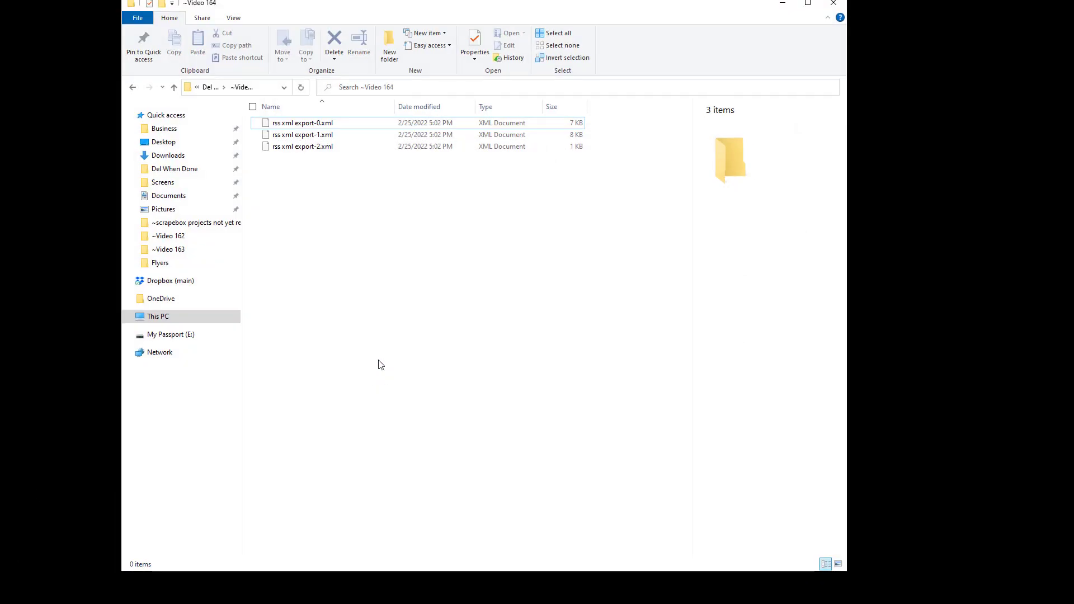
# Move the Explorer window aside and open rss xml export-0.xml in the browser.
pyautogui.moveTo(376, 6); pyautogui.dragTo(612, 10)
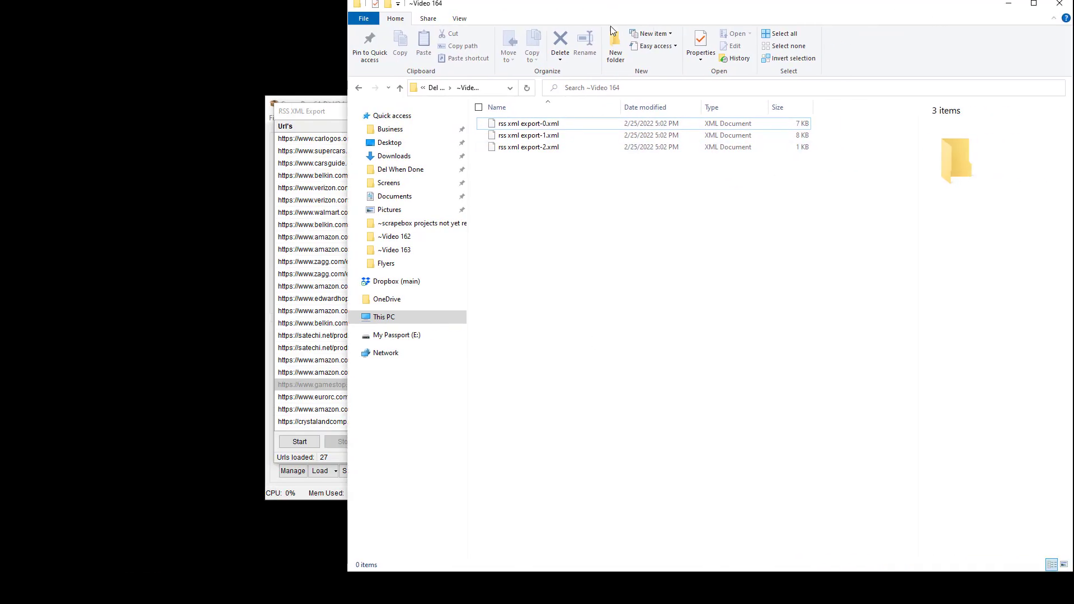
pyautogui.doubleClick(532, 125)
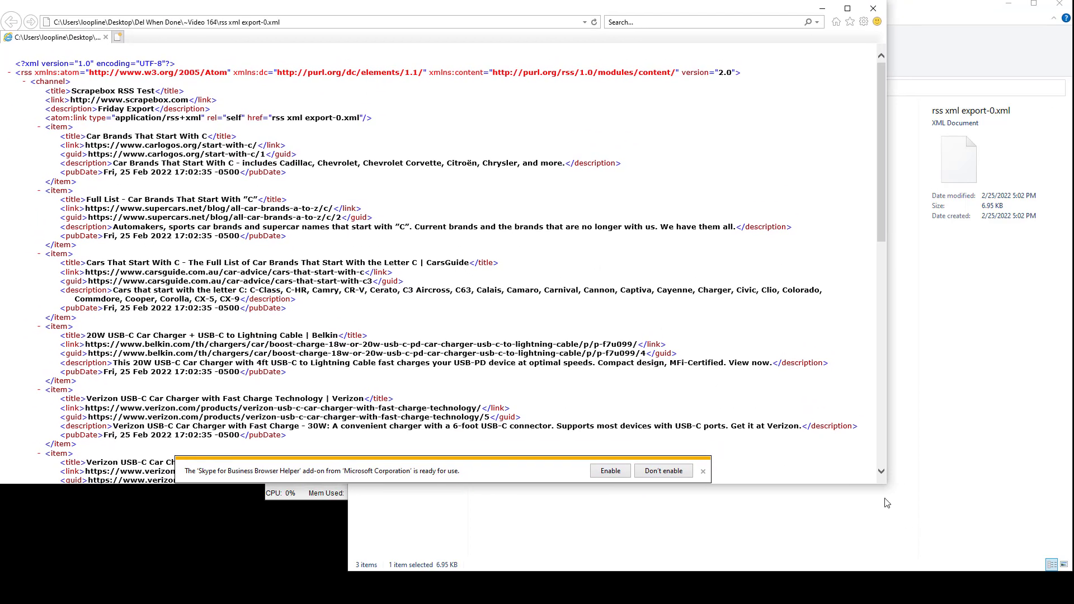
# Enlarge the IE feed window, close the add-on bar, and compare its channel title with ScrapeBox's Setup.
pyautogui.moveTo(887, 485); pyautogui.dragTo(1064, 603)
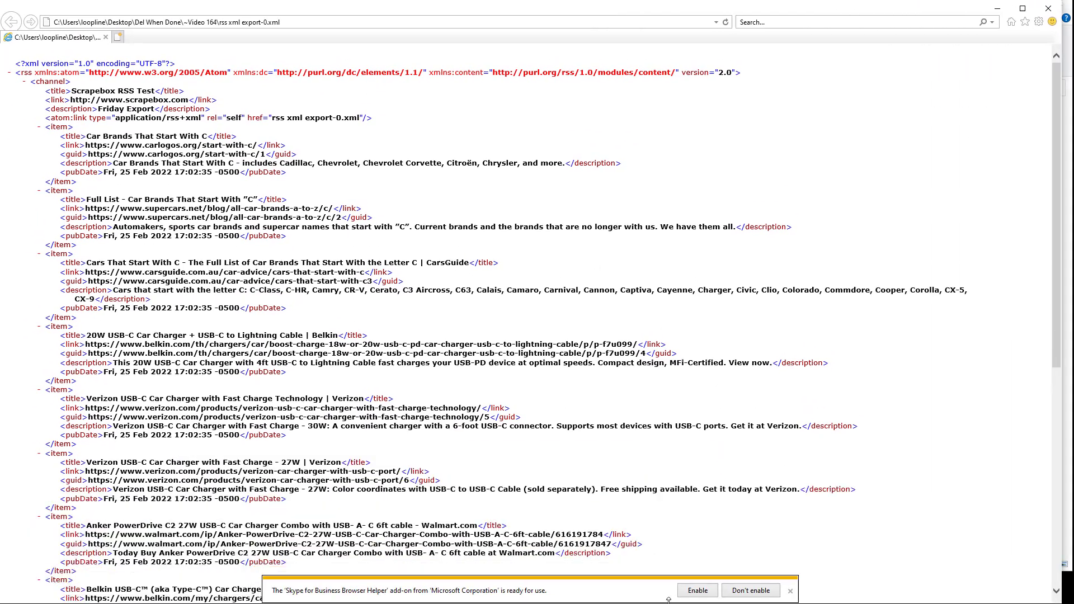
pyautogui.click(790, 591)
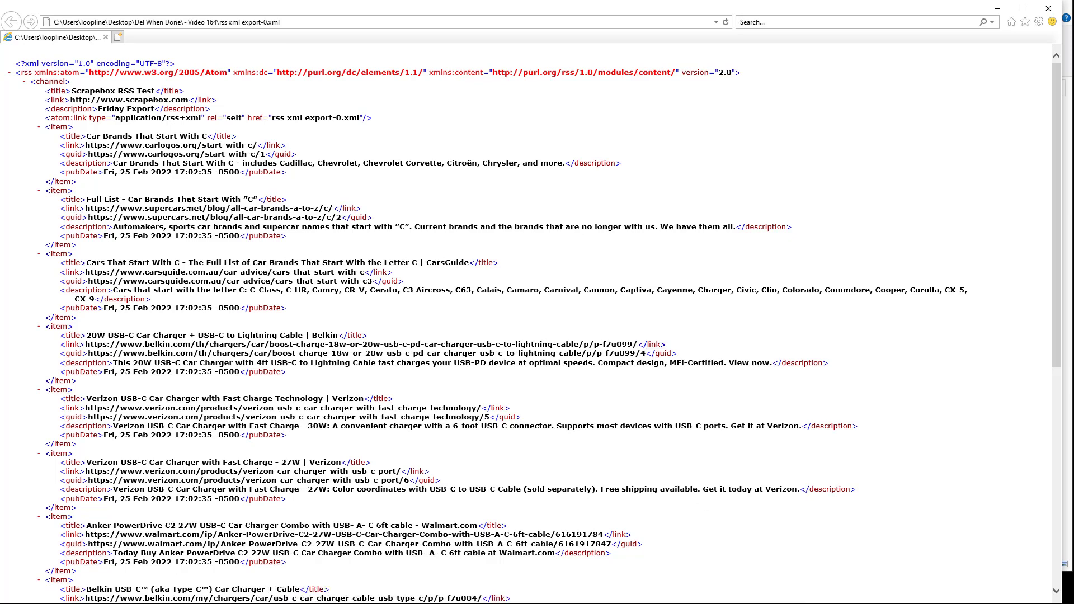
pyautogui.moveTo(156, 92); pyautogui.dragTo(71, 91)
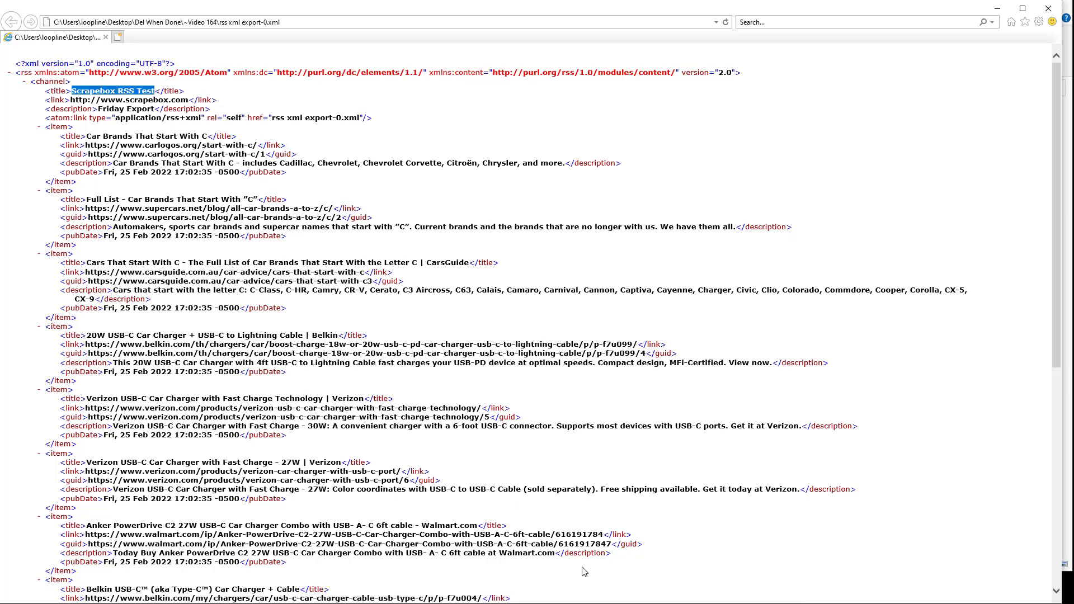
pyautogui.hotkey('alt', 'Tab')
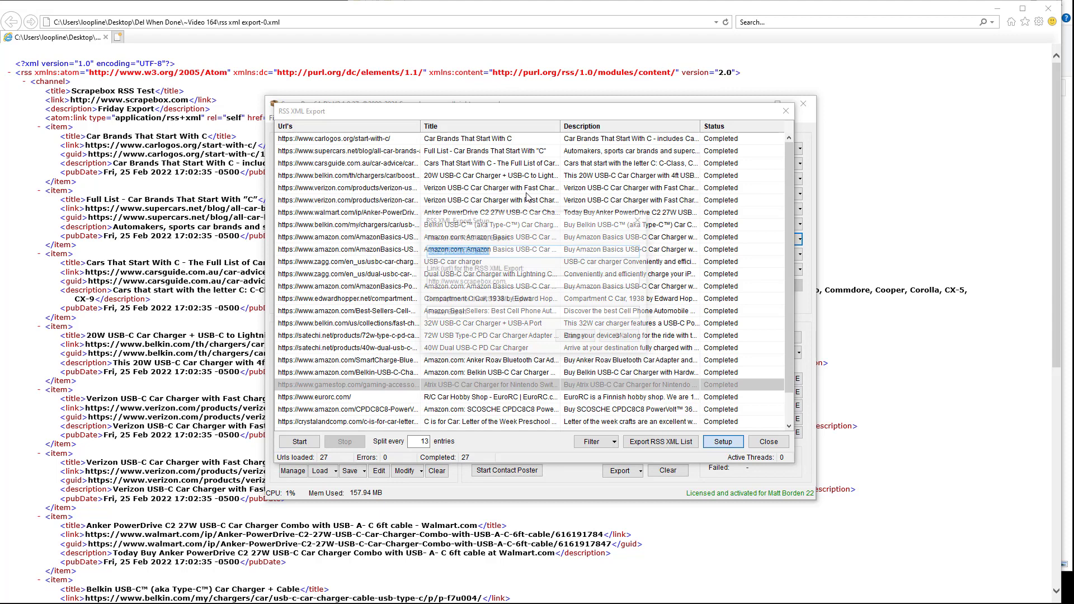
pyautogui.click(723, 442)
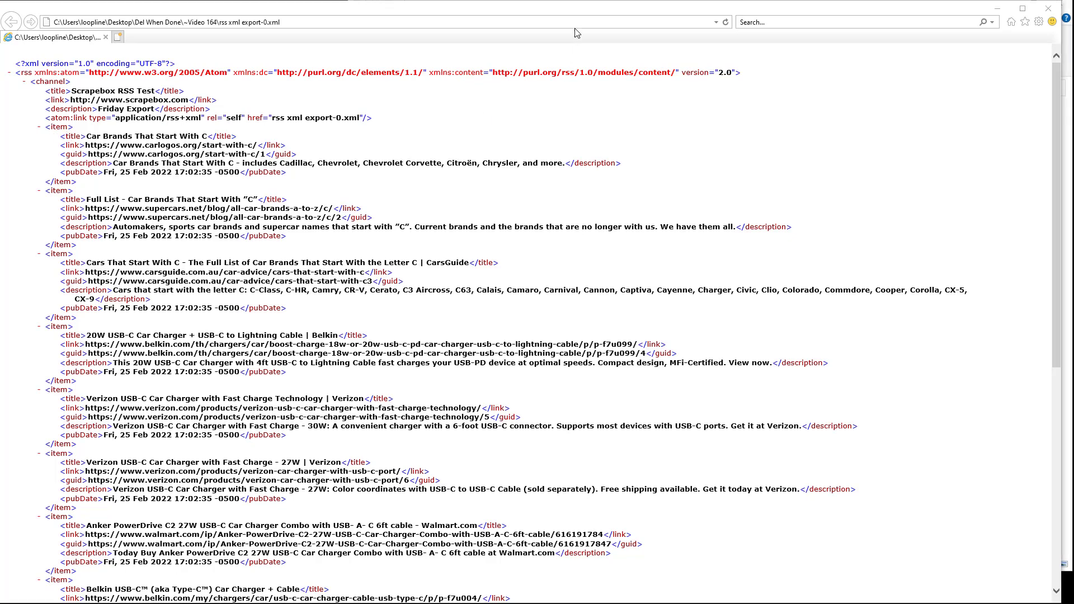
pyautogui.hotkey('alt', 'Tab')
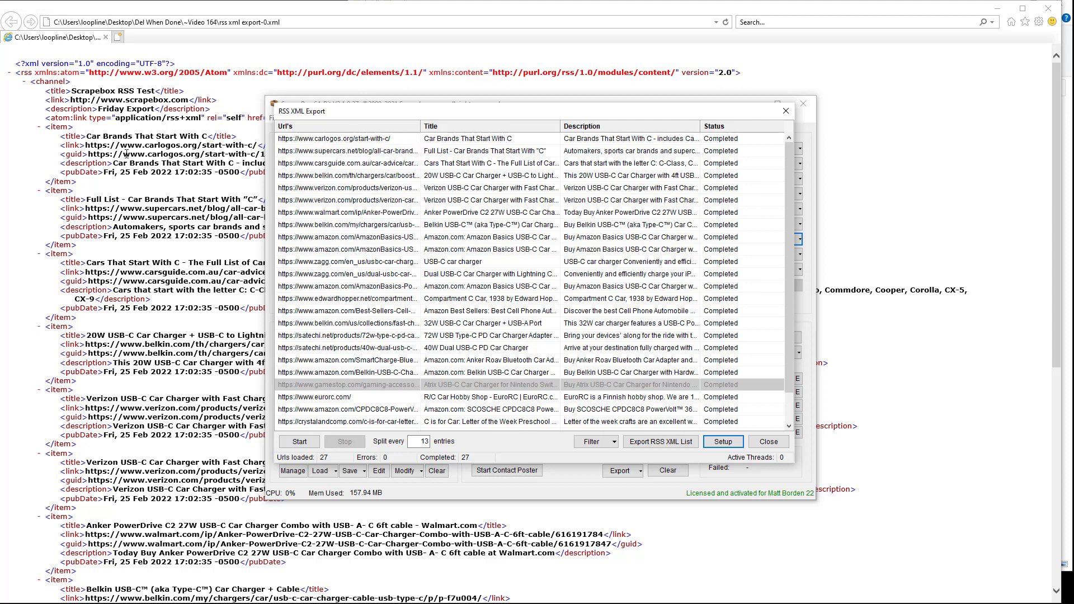
pyautogui.click(204, 159)
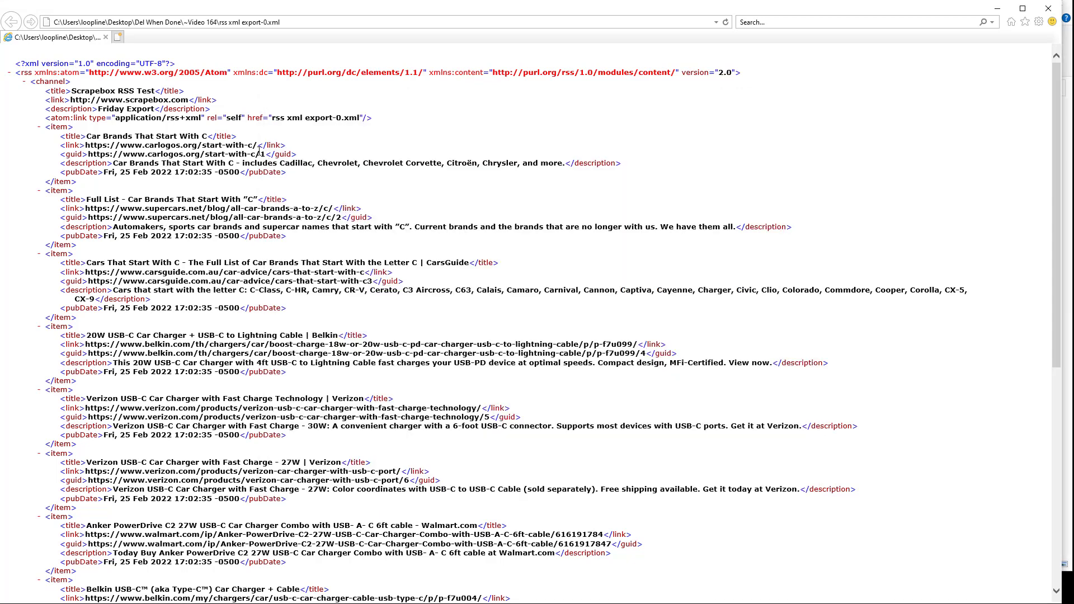
# Highlight the guid number endings and the first item's pubDate, then bring up the Video 164 folder.
pyautogui.moveTo(265, 154); pyautogui.dragTo(255, 154)
pyautogui.click(346, 247)
pyautogui.moveTo(340, 281); pyautogui.dragTo(382, 281)
pyautogui.click(164, 173)
pyautogui.moveTo(104, 173); pyautogui.dragTo(240, 172)
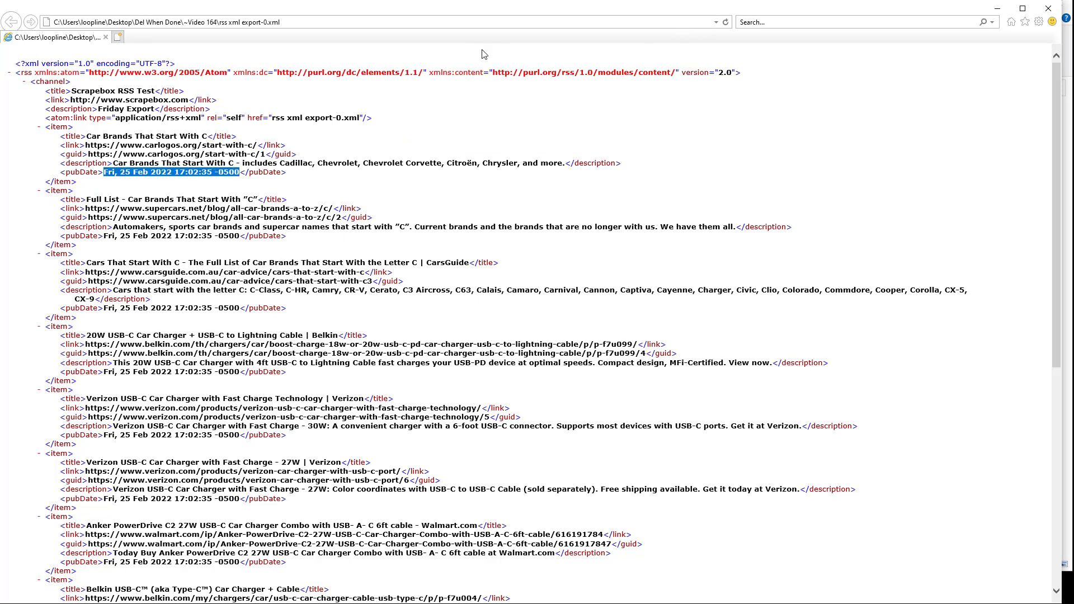
pyautogui.hotkey('alt', 'Tab')
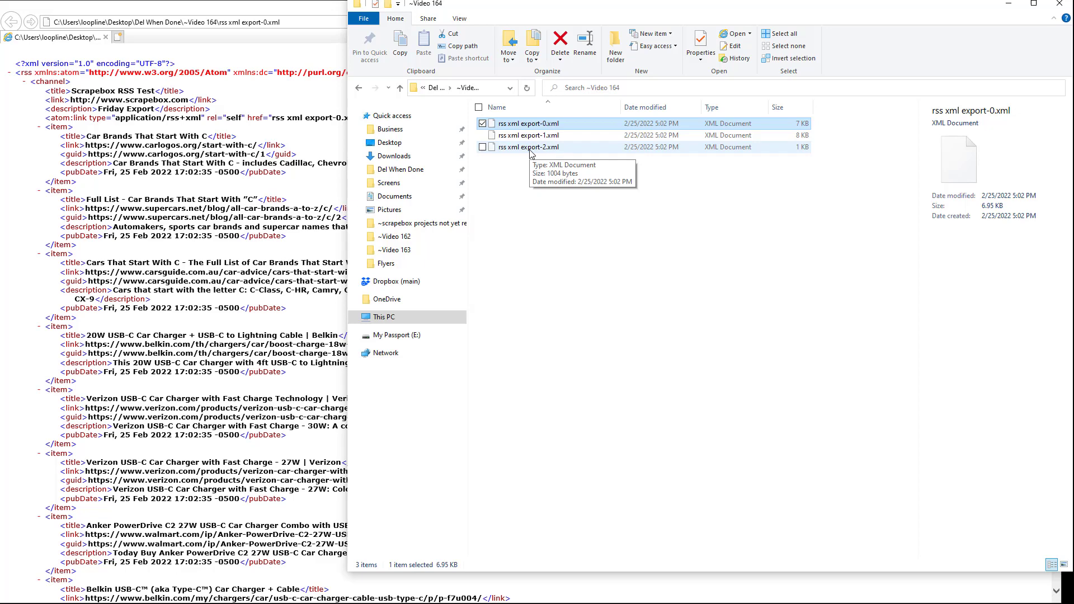
# Scroll to the end of the first feed, restore IE to a smaller window, then scroll scrapebox.com.
pyautogui.click(236, 208)
pyautogui.scroll(-10, 236, 208)
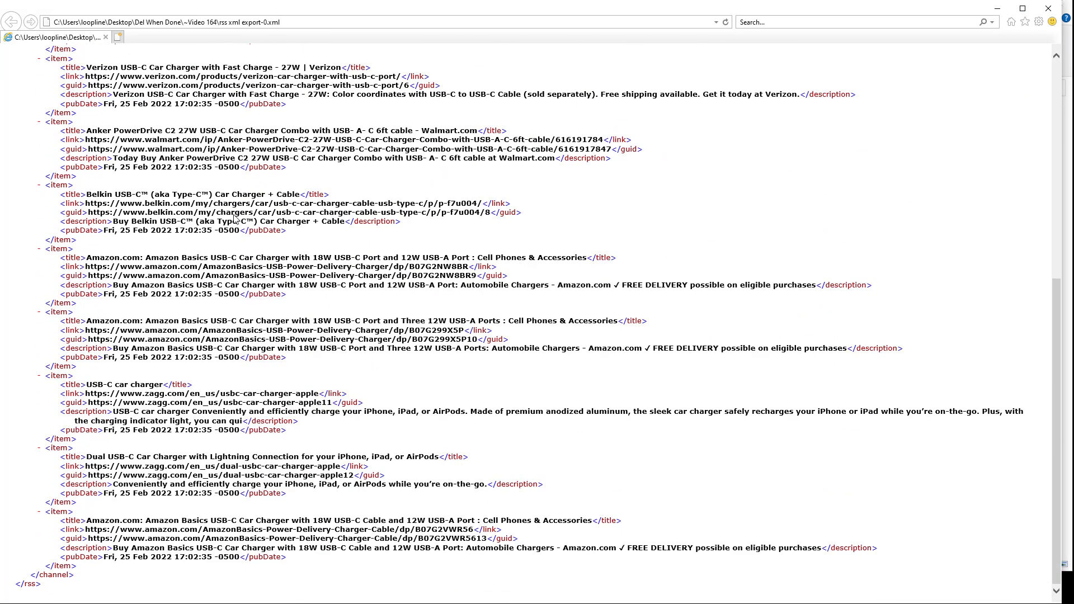
pyautogui.doubleClick(718, 10)
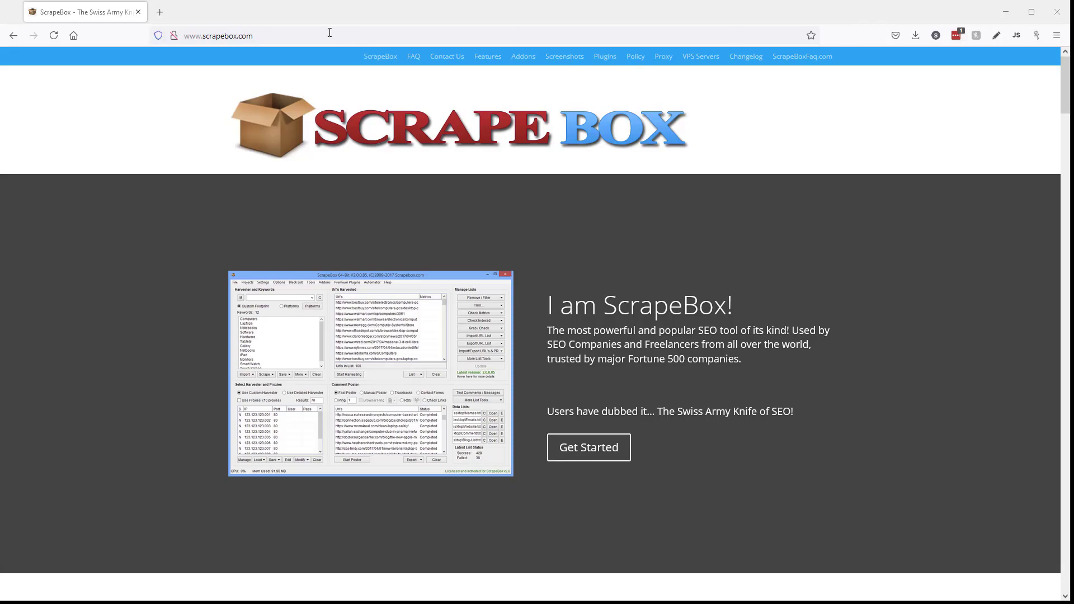
pyautogui.scroll(-20, 485, 208)
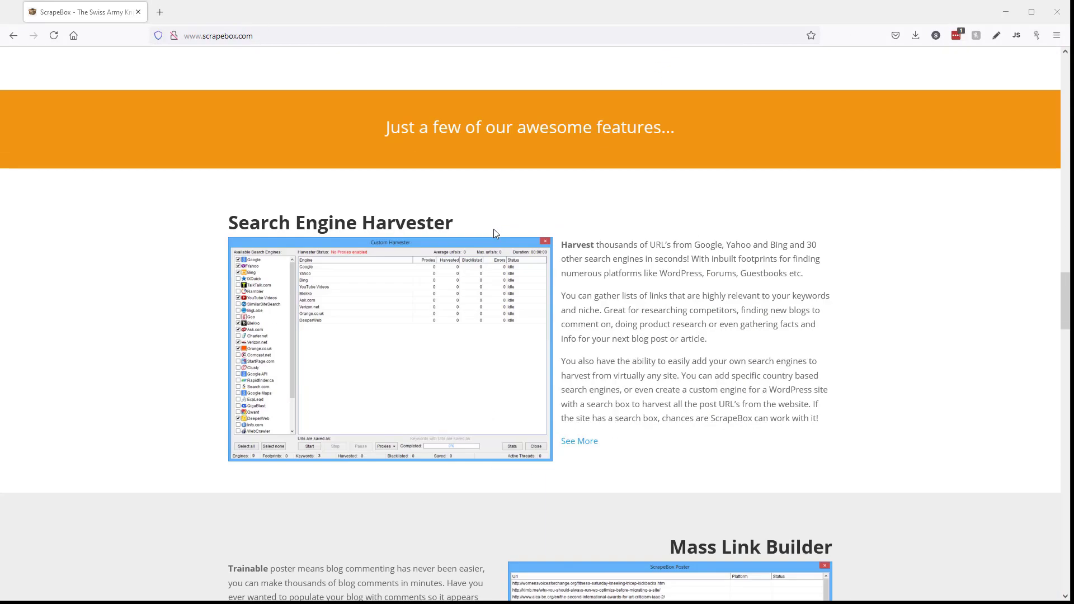
pyautogui.scroll(-6, 495, 226)
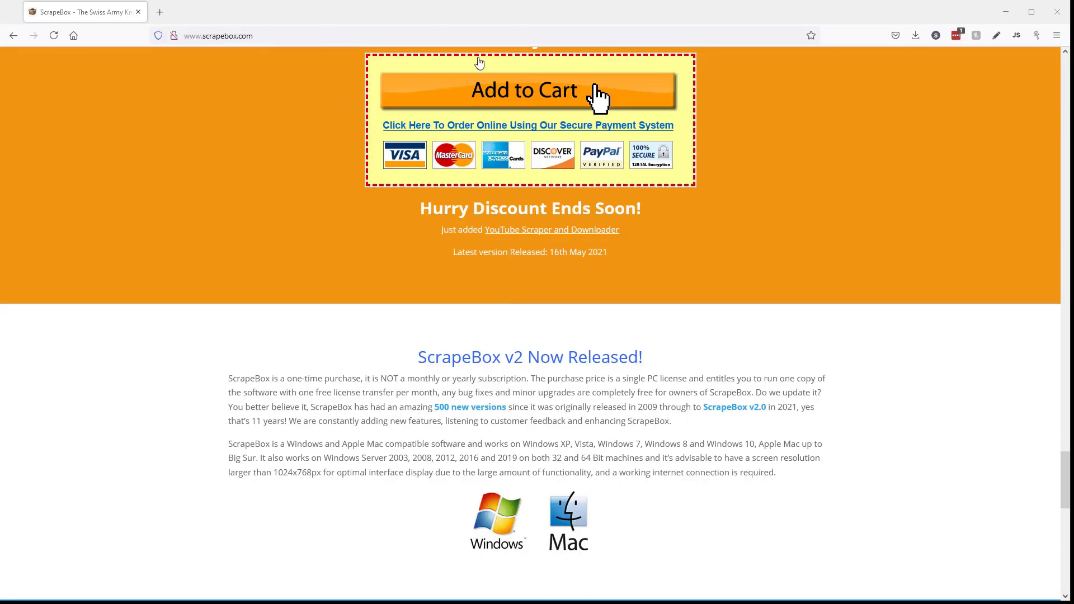